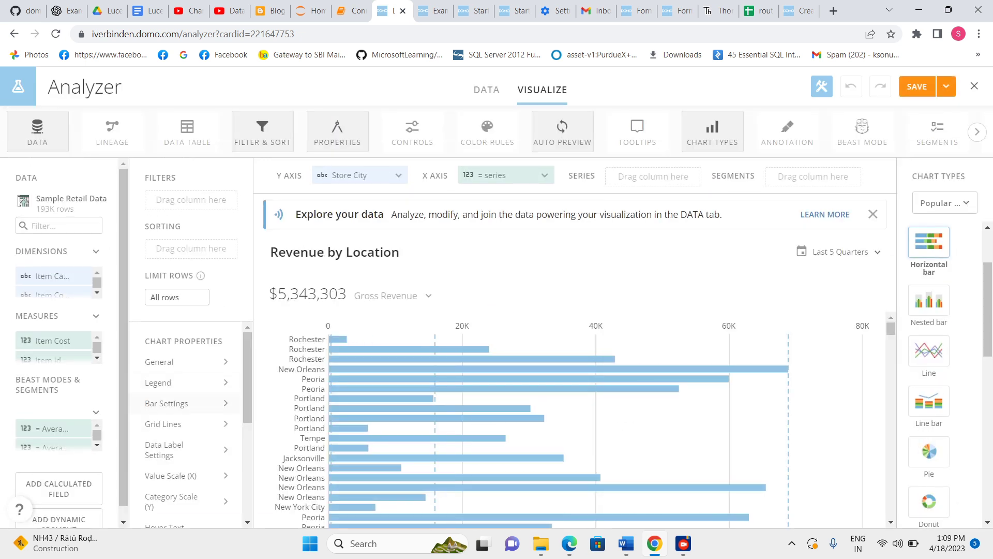
mouse_move(52, 447)
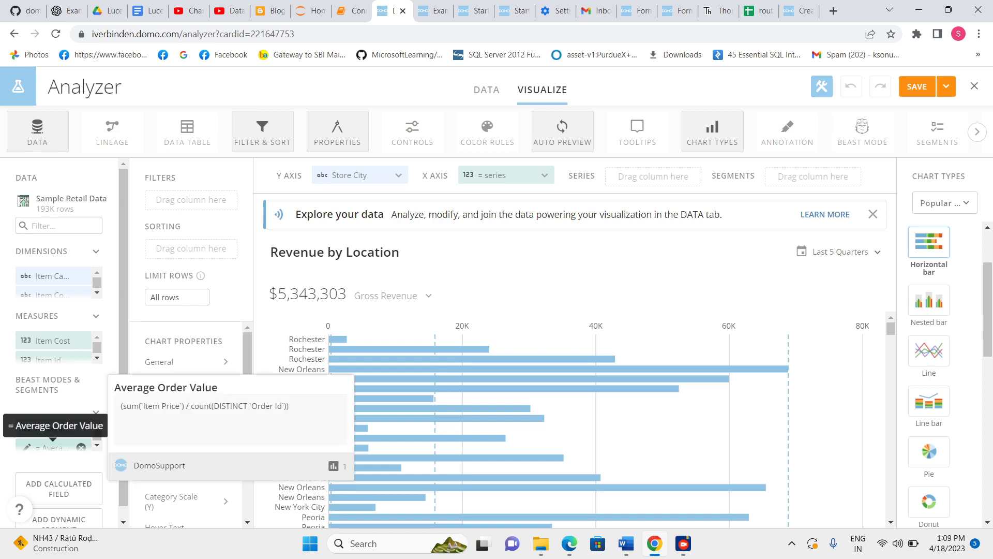
scroll(53, 445, "down", 1)
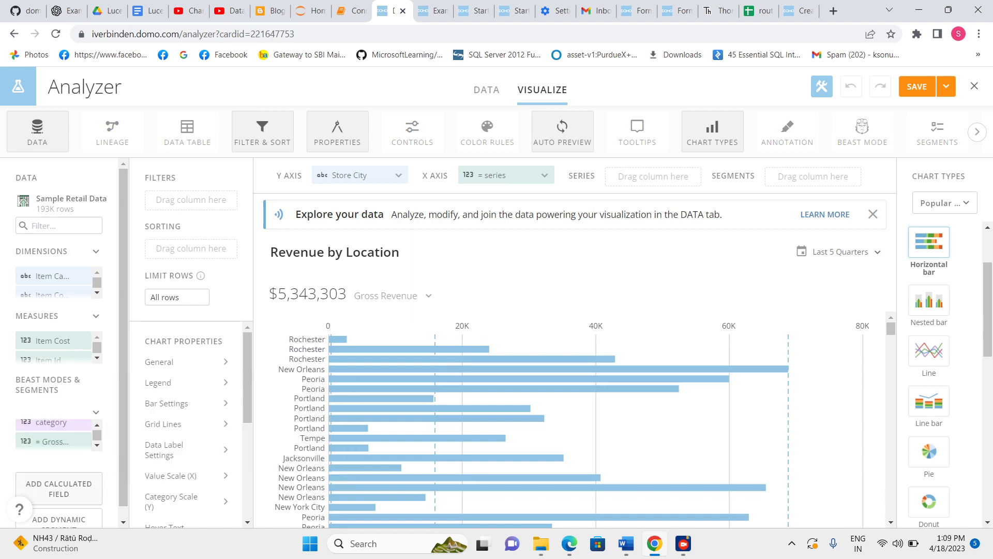
left_click(59, 488)
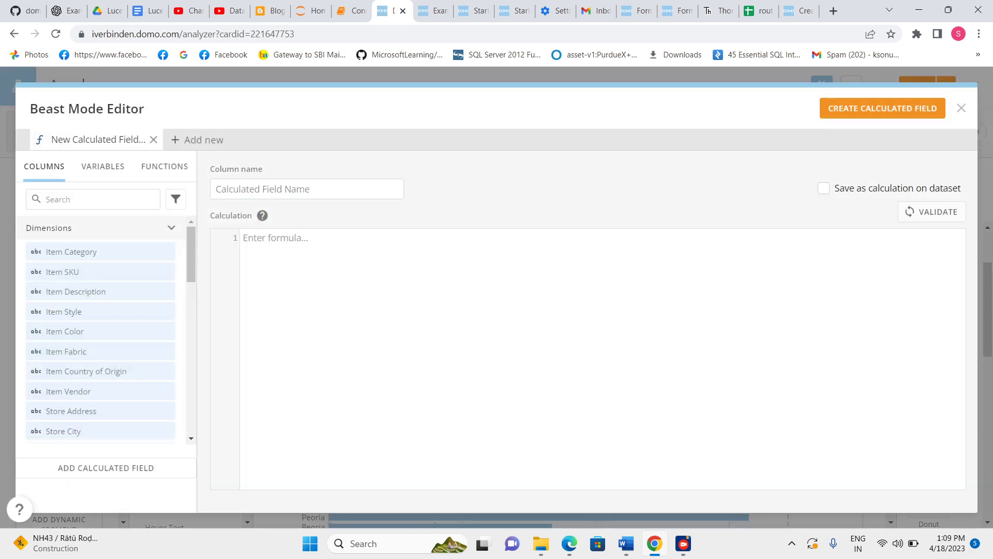
left_click(102, 166)
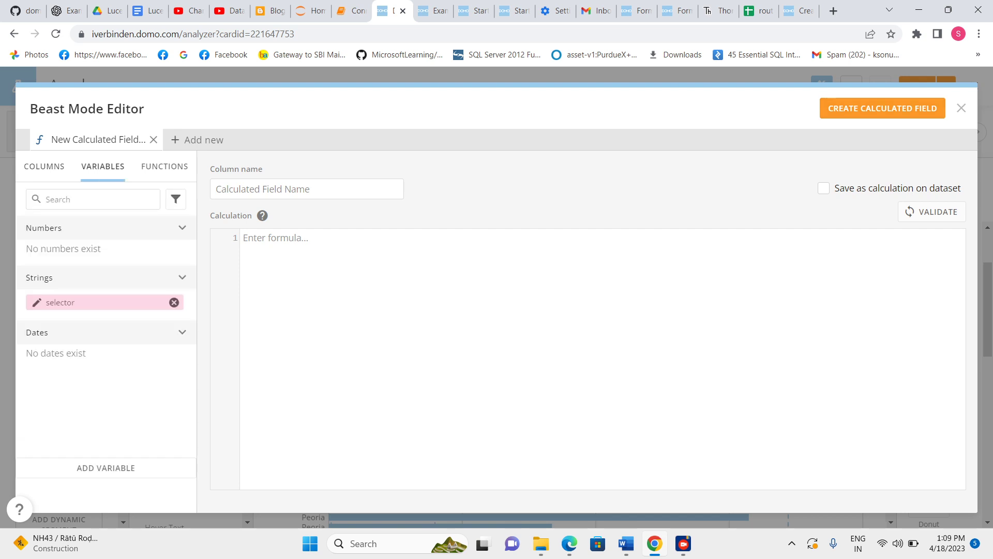
mouse_move(105, 302)
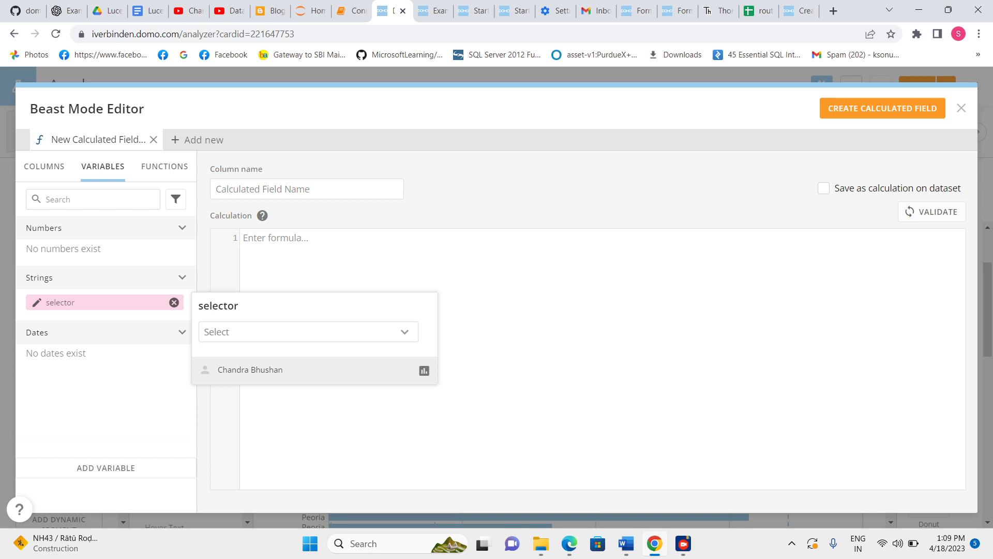
left_click(197, 140)
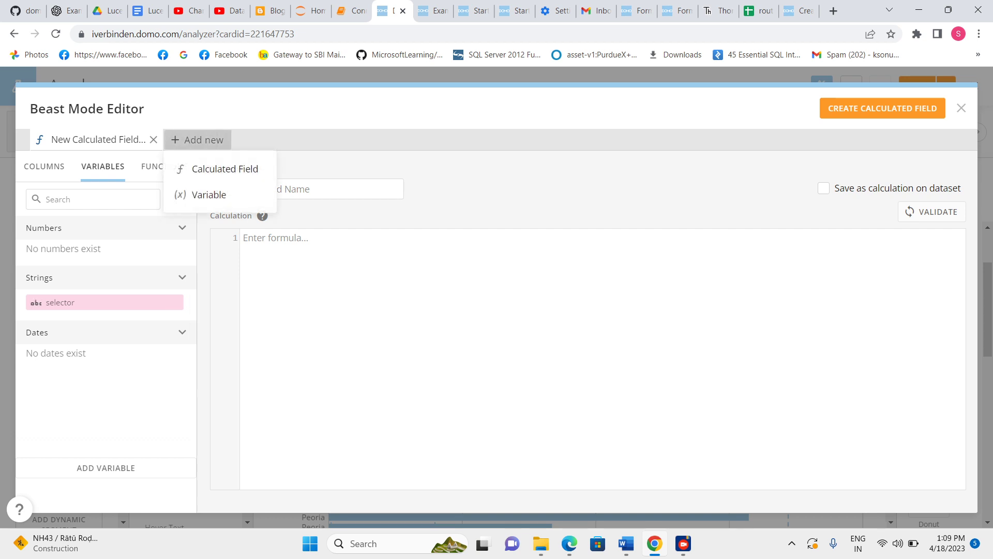
left_click(194, 194)
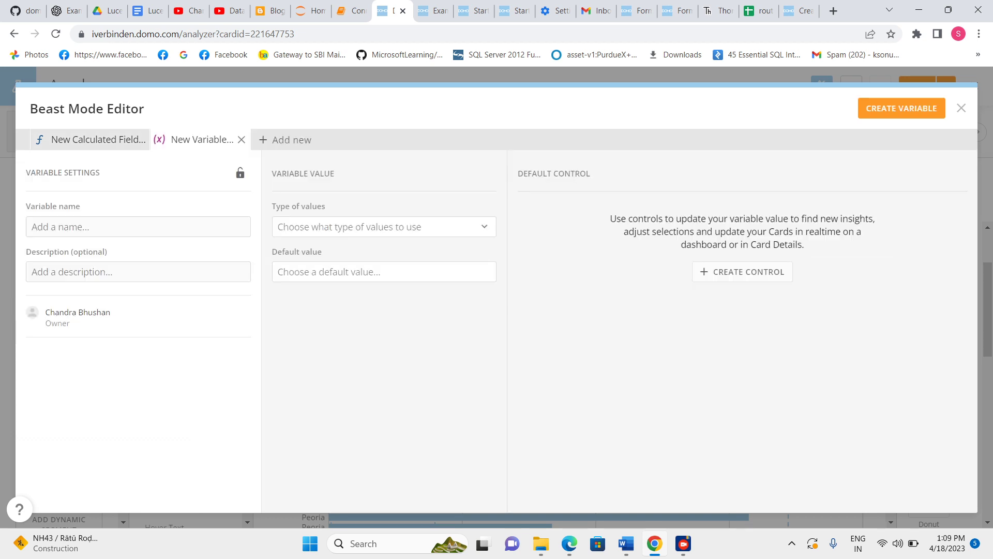
left_click(138, 226)
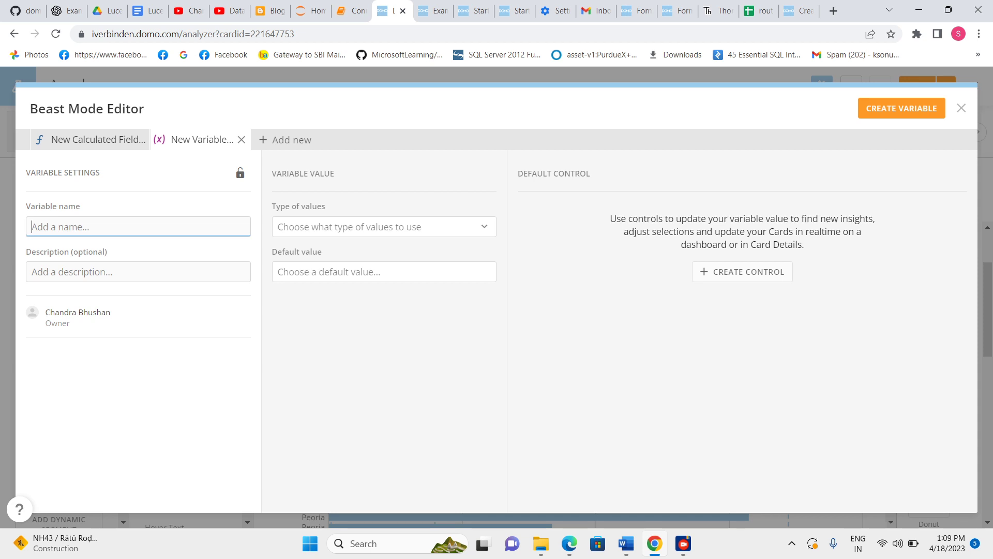
type("KPI selector")
left_click(384, 227)
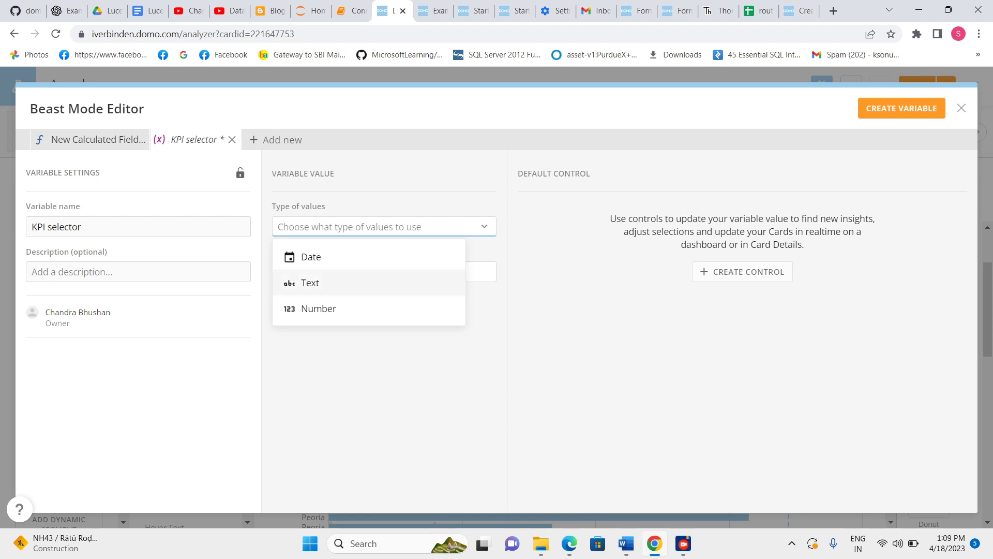
left_click(311, 283)
left_click(384, 271)
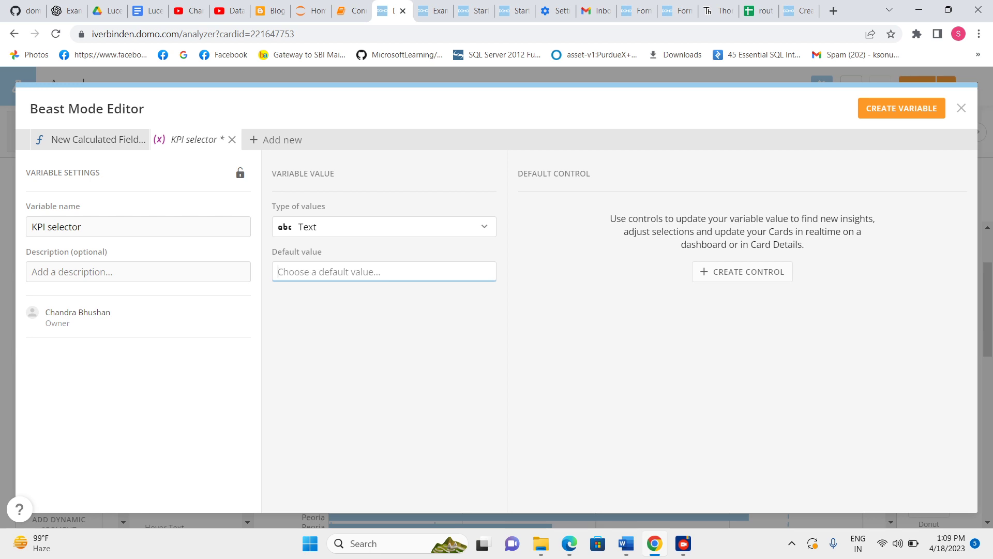
type("item price")
key("Tab")
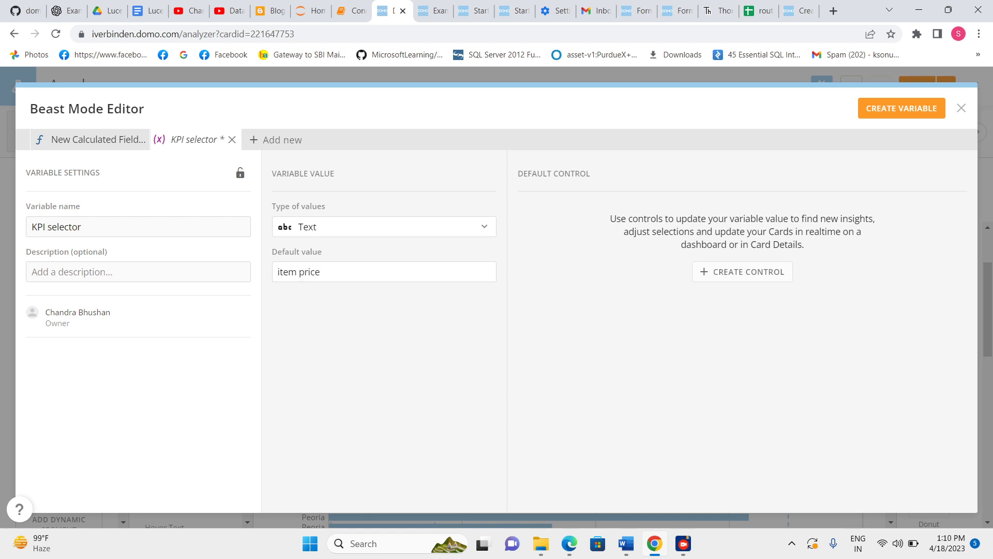
left_click(742, 271)
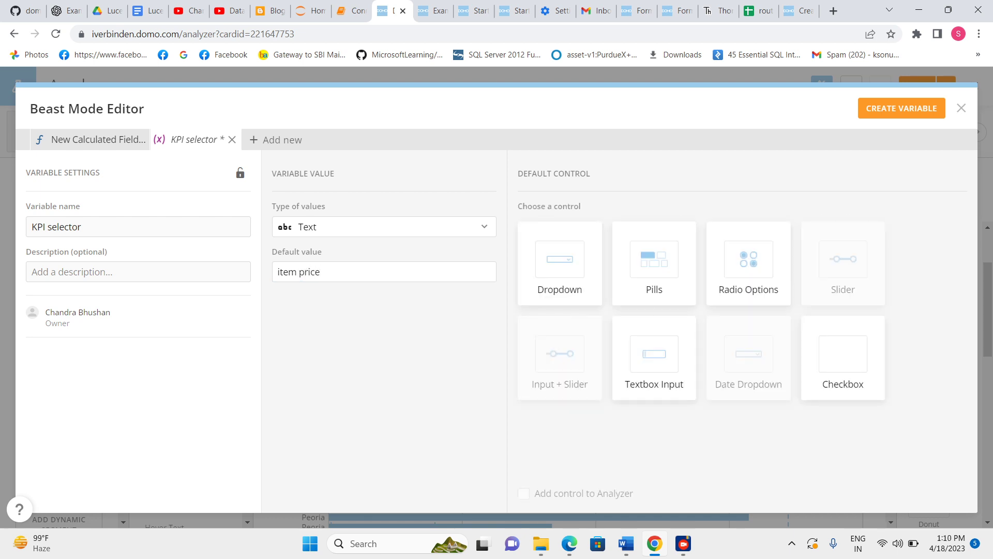
left_click(559, 264)
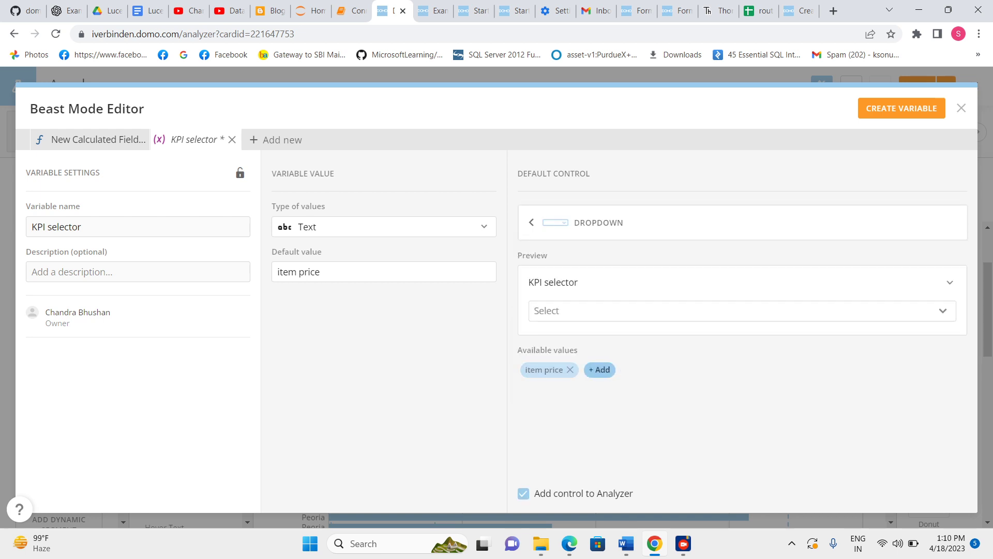
left_click(600, 370)
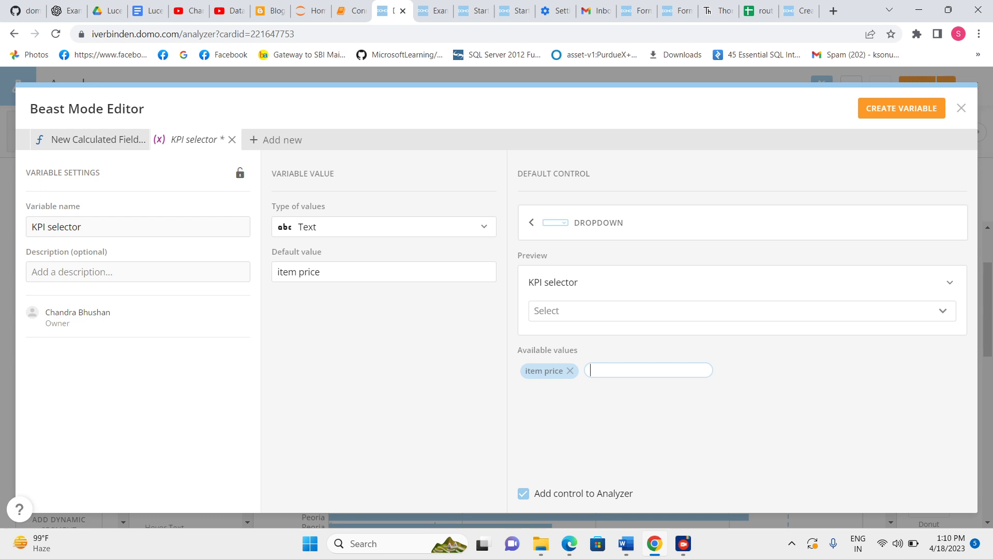
type("quantity")
key("Return")
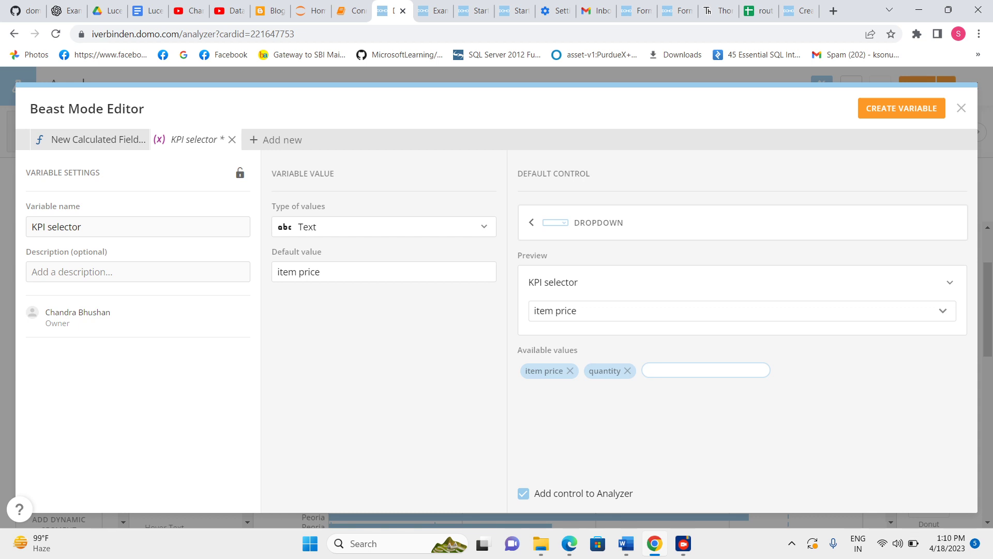
type("cost")
key("Return")
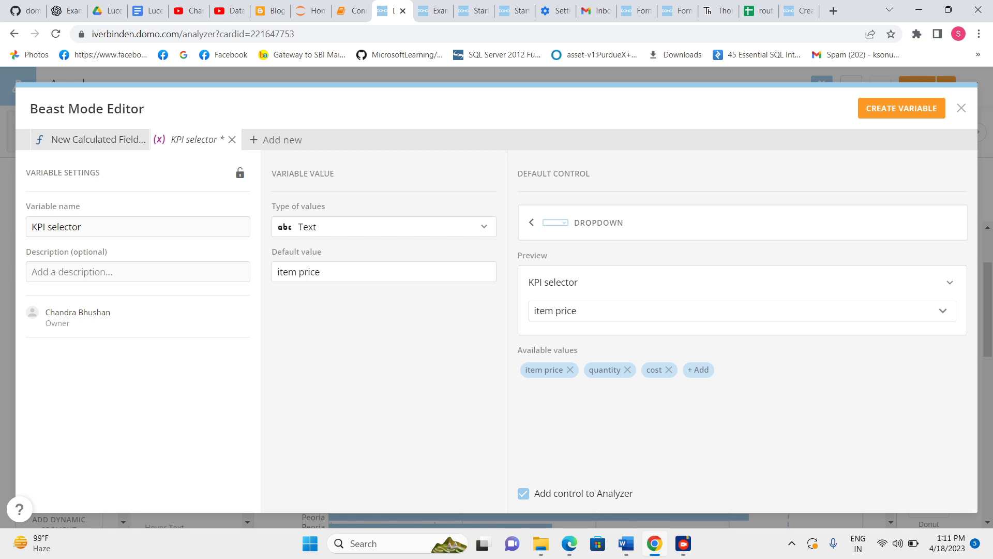
left_click(961, 108)
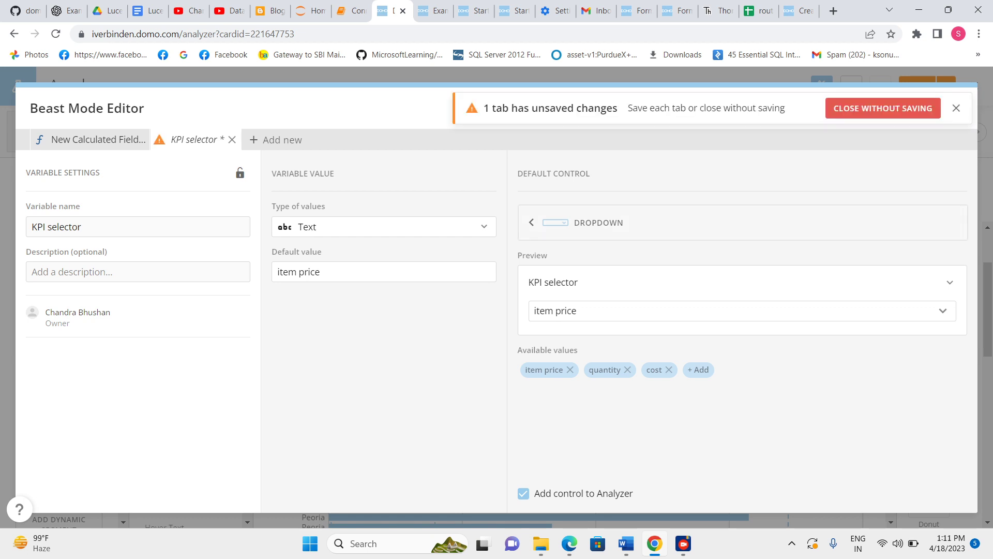
left_click(883, 107)
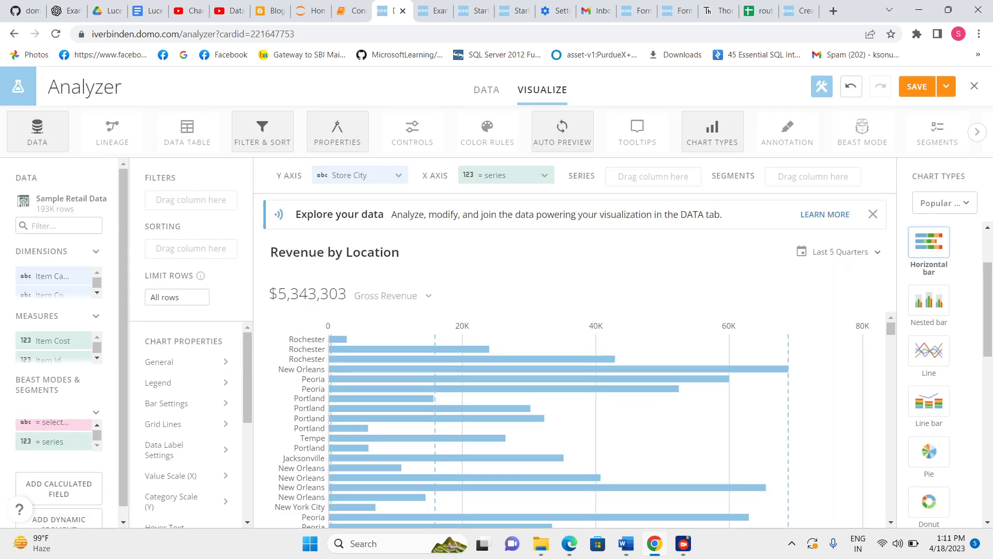
- Search the Sample Retail Data fields for "=kpi"
left_click(56, 226)
type("=")
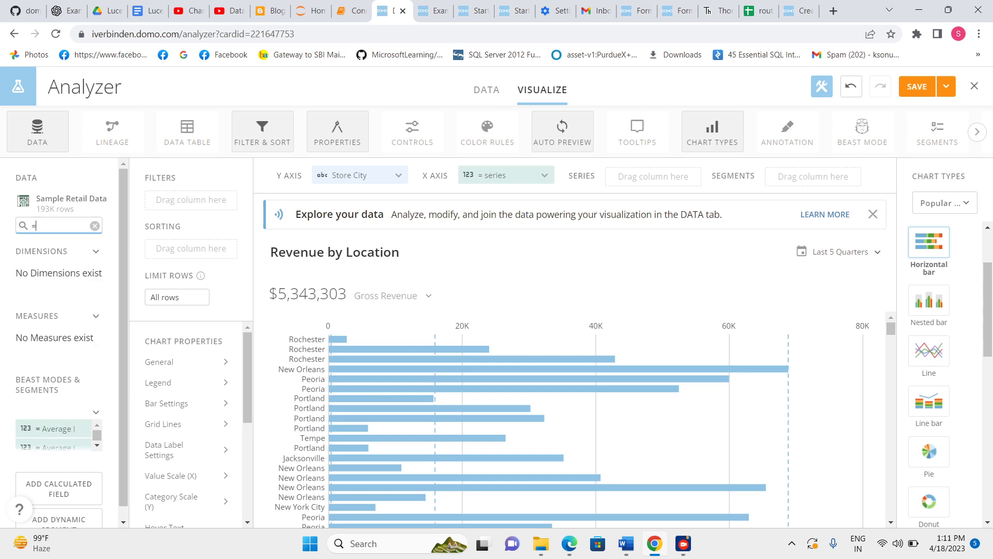
type("kpi")
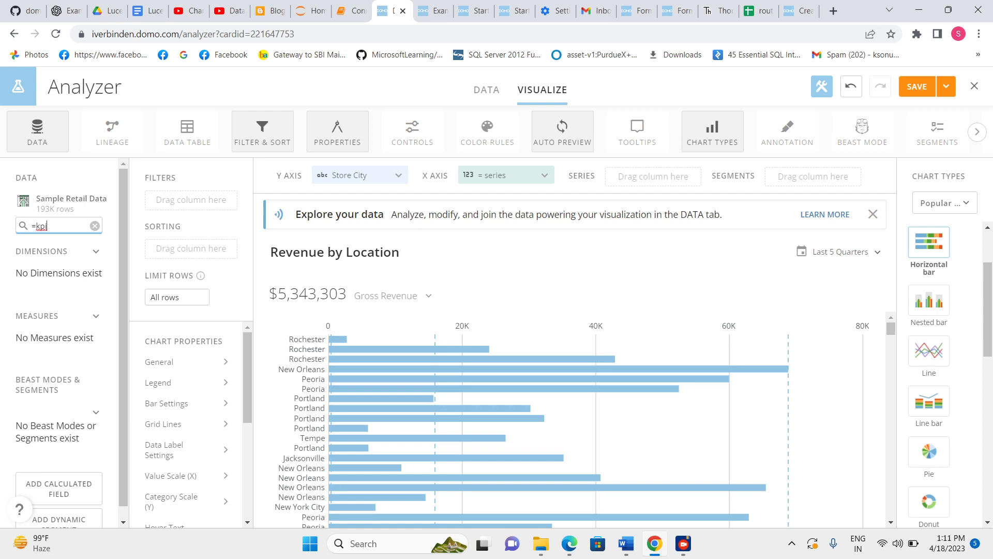
- Start a new variable in the Beast Mode Editor and name it "KPI selector"
scroll(59, 341, "down", 1)
left_click(59, 476)
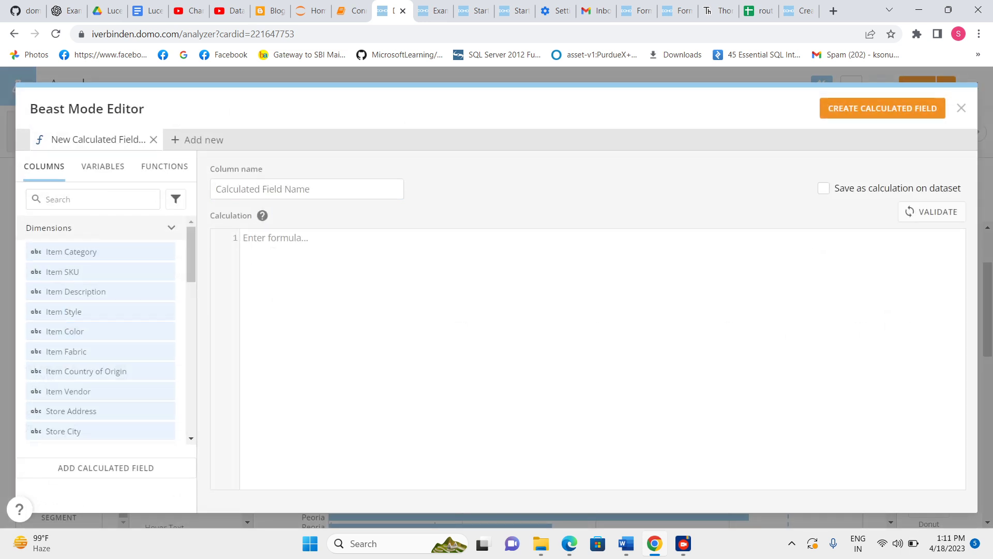
left_click(198, 140)
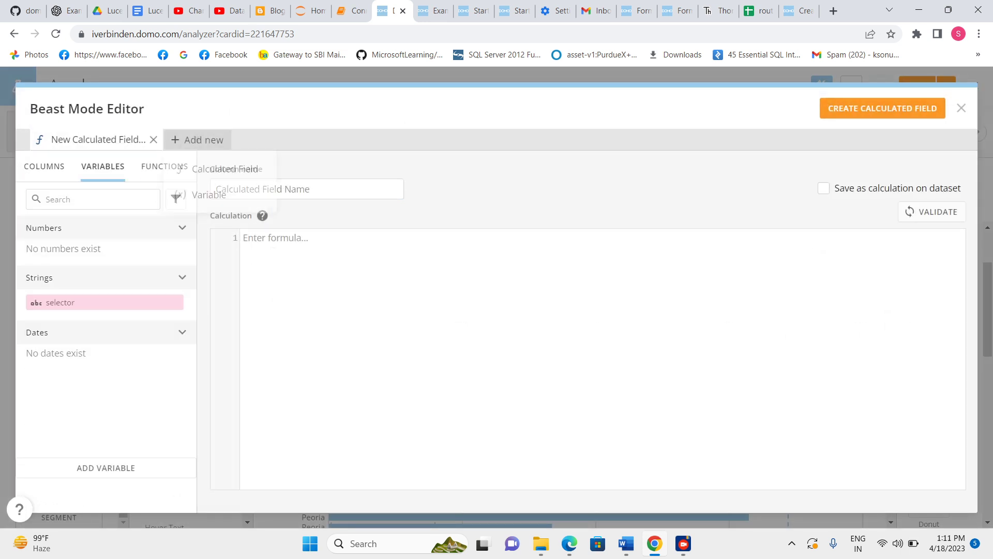
left_click(209, 195)
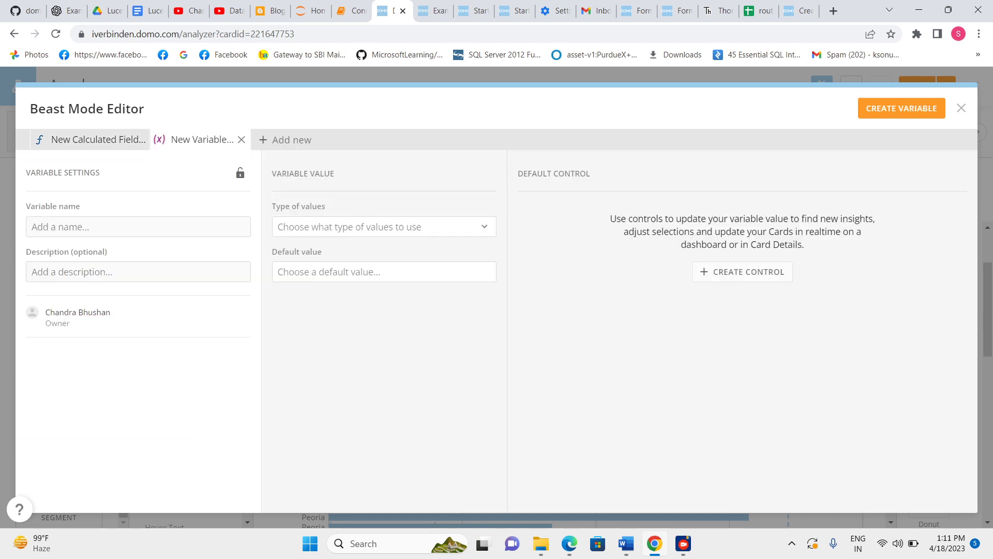
type("KPI")
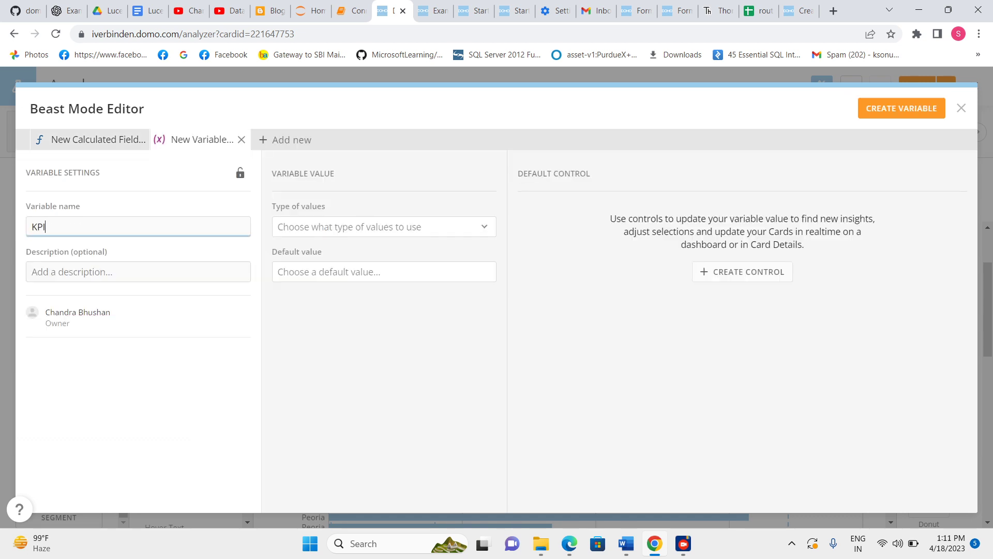
type(" selector")
- Set the KPI selector variable's value type to Text and its default value to "cost"
left_click(384, 227)
left_click(309, 282)
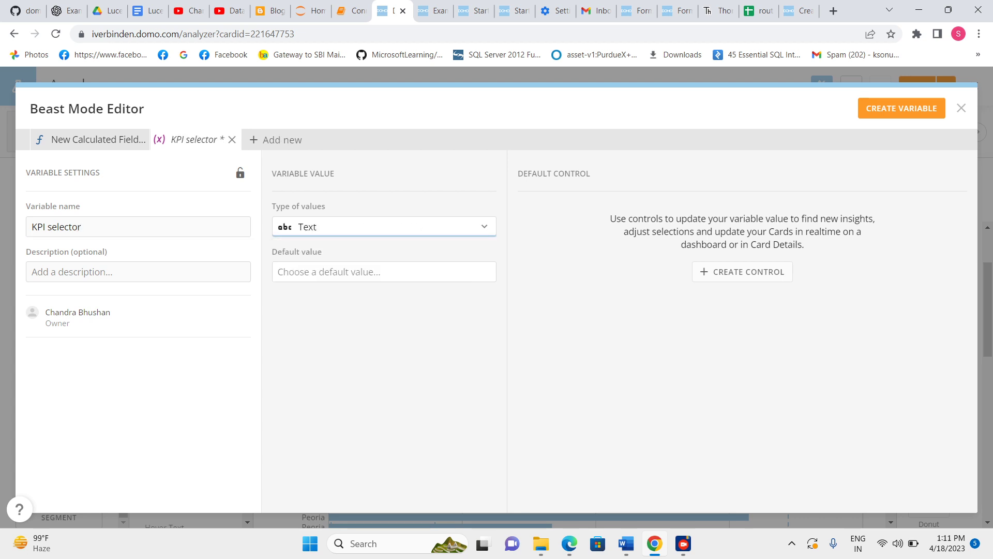
left_click(384, 272)
type("cos")
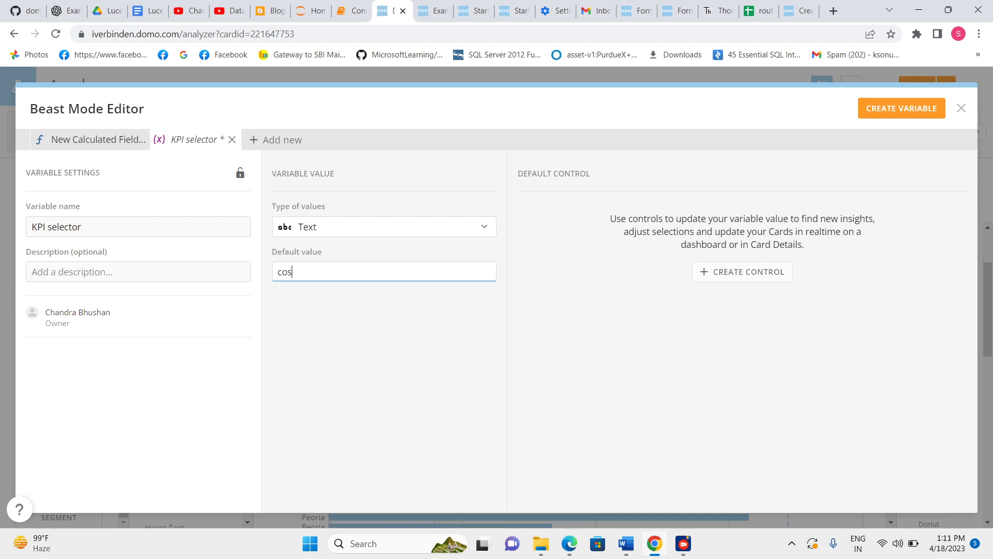
type("t")
- Give the variable a Dropdown default control and add "quantity" to its available values
left_click(742, 271)
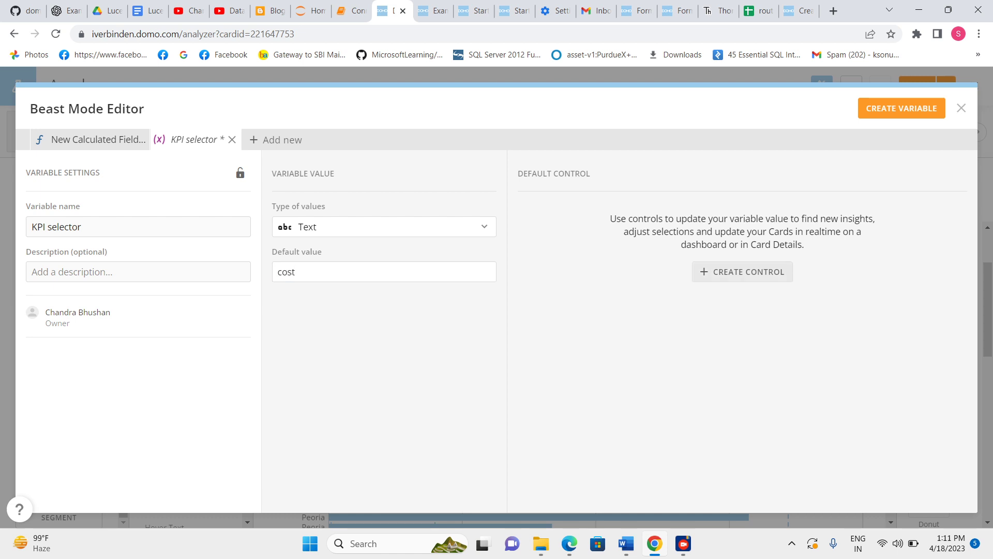
left_click(560, 264)
left_click(579, 310)
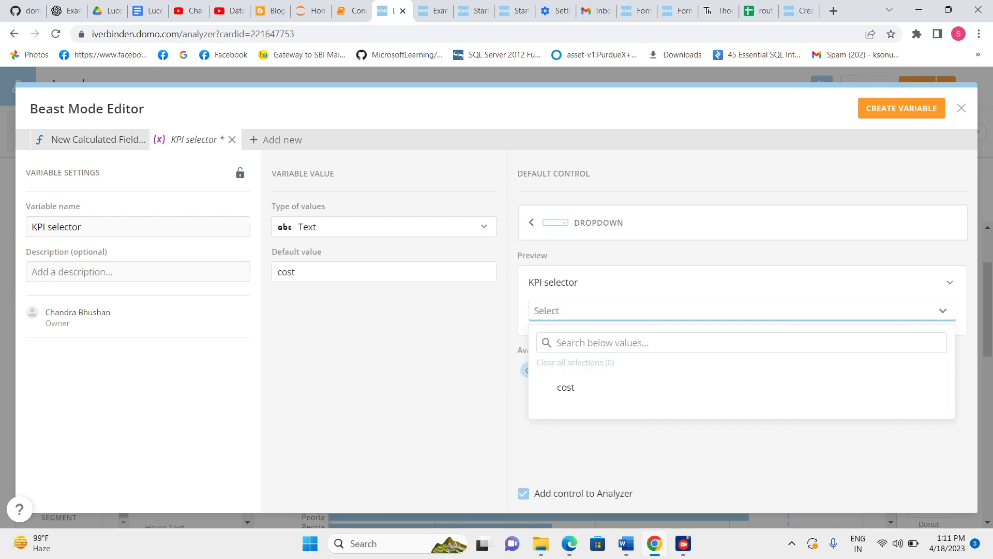
left_click(610, 450)
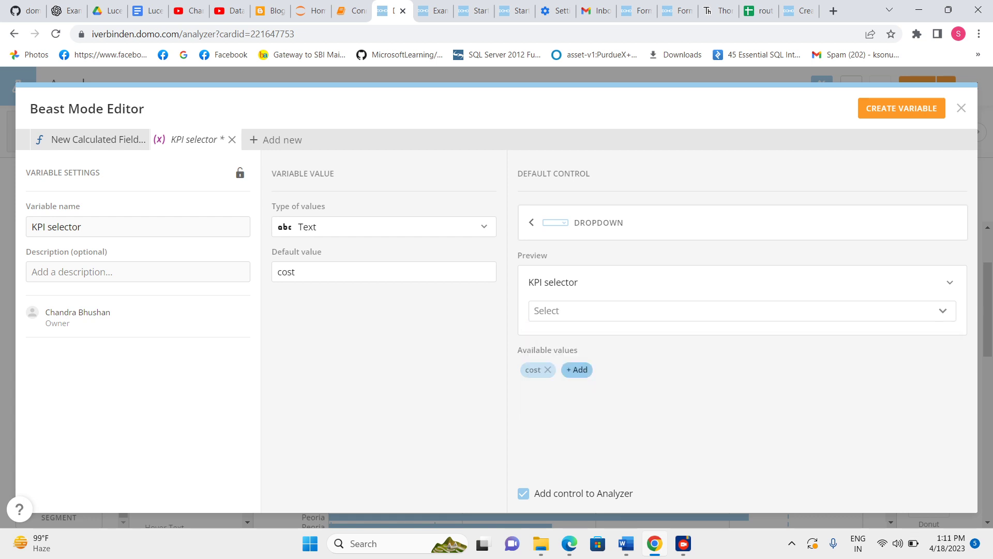
left_click(577, 370)
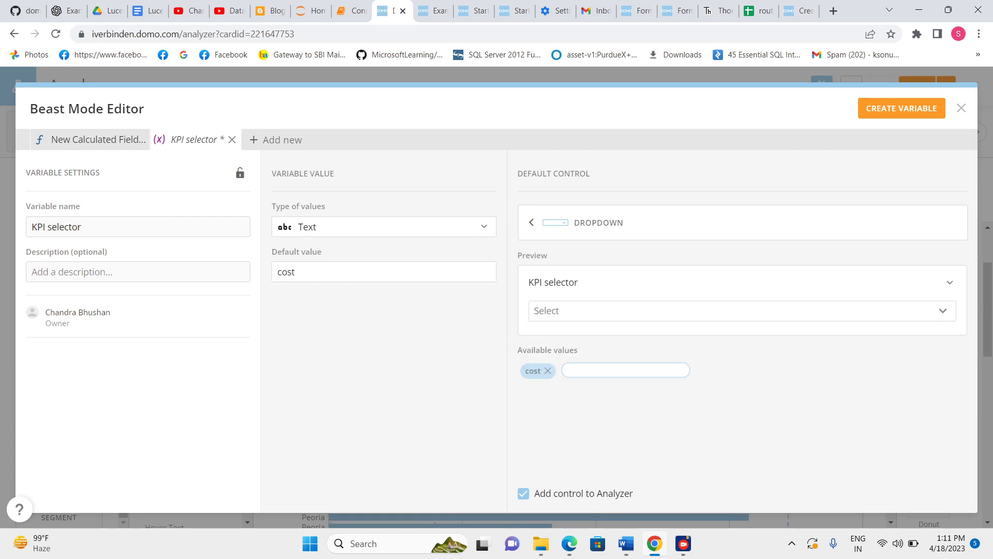
type("quantity")
key("Return")
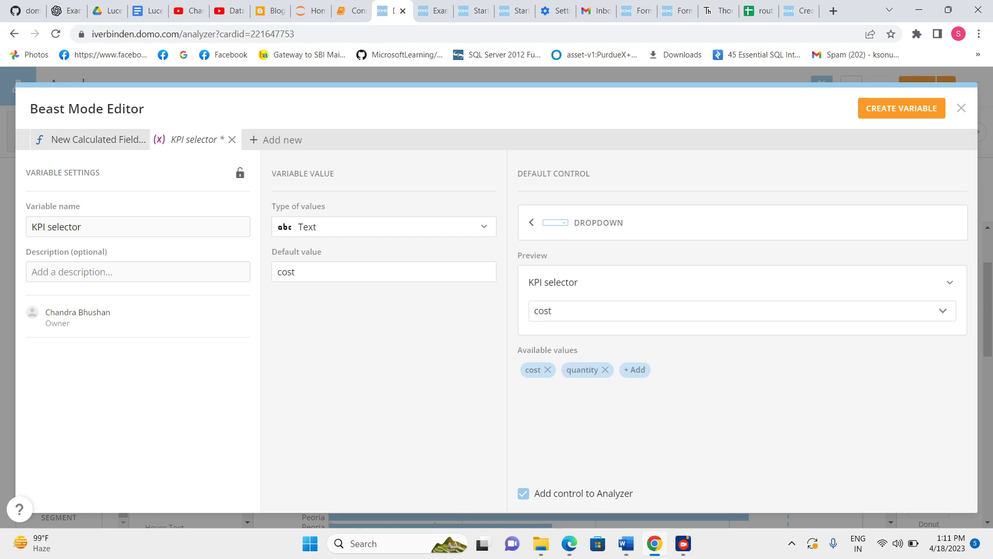
- Add "price" to the dropdown's available values and create the KPI selector variable
left_click(634, 370)
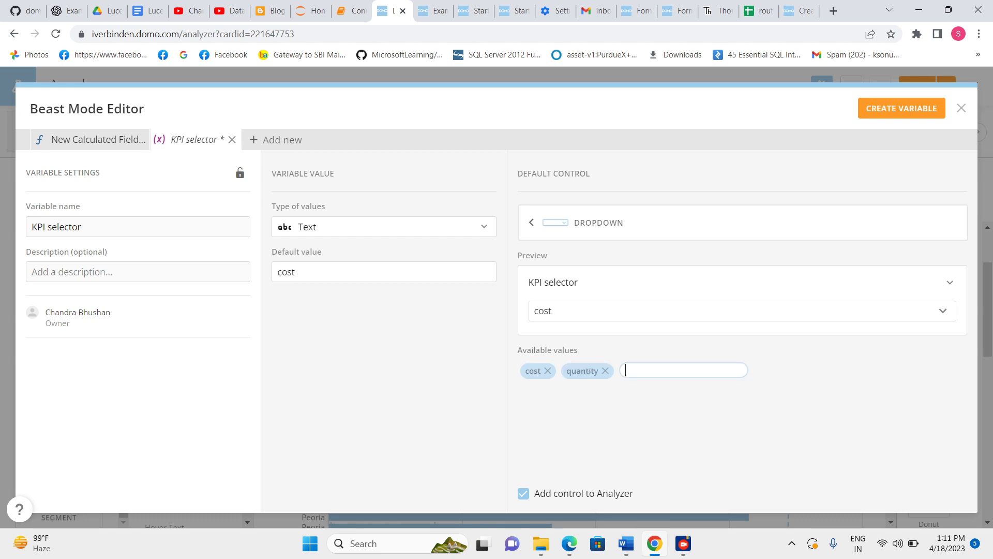
type("pricr")
key("BackSpace")
type("e")
key("Return")
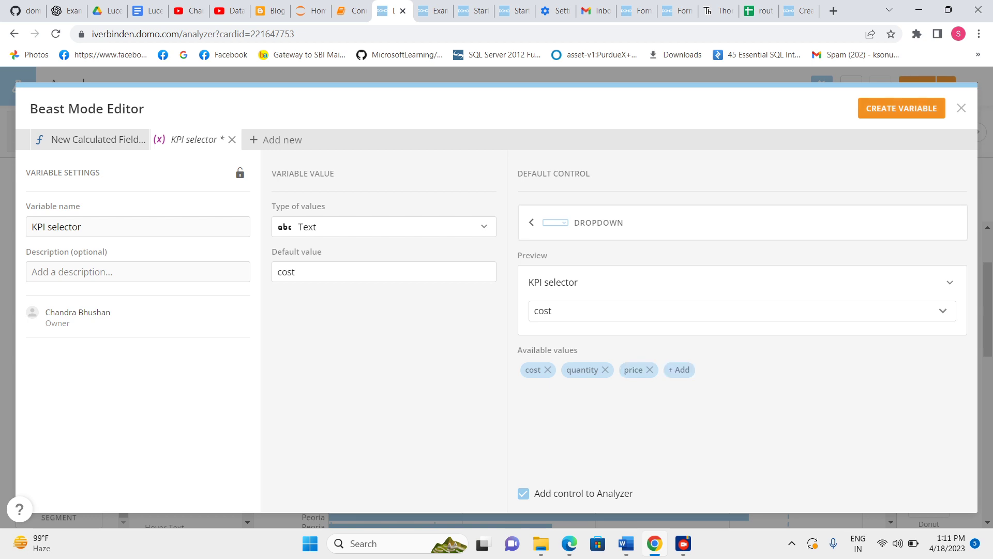
left_click(902, 108)
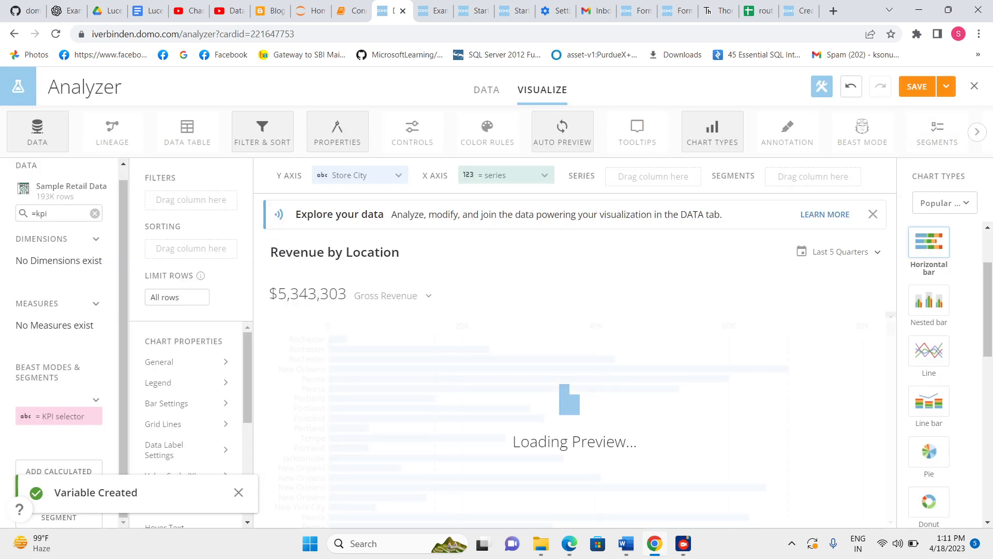
- Search the data fields for "=serie", open the series calculated field for editing and clear its existing formula
left_click(70, 213)
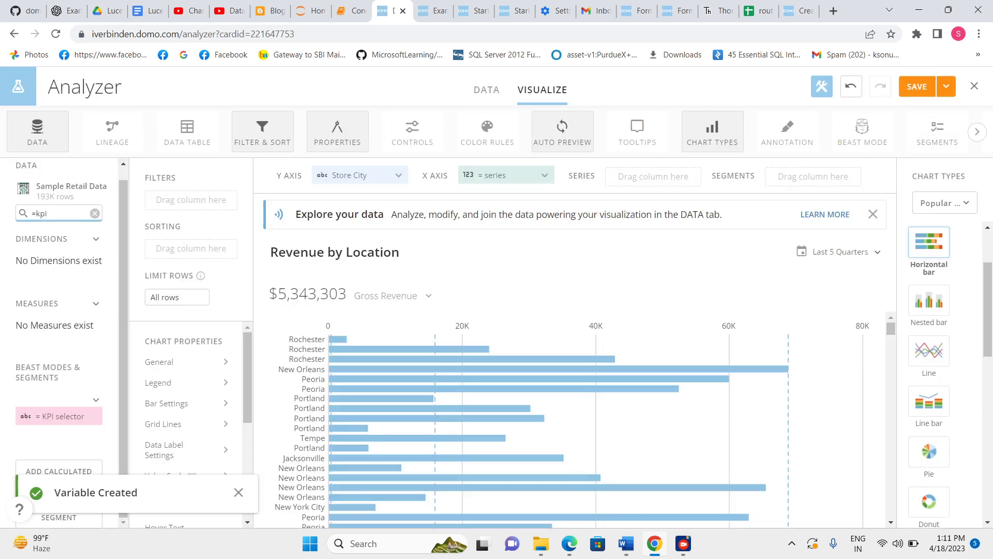
key("BackSpace")
key("BackSpace")
type("serie")
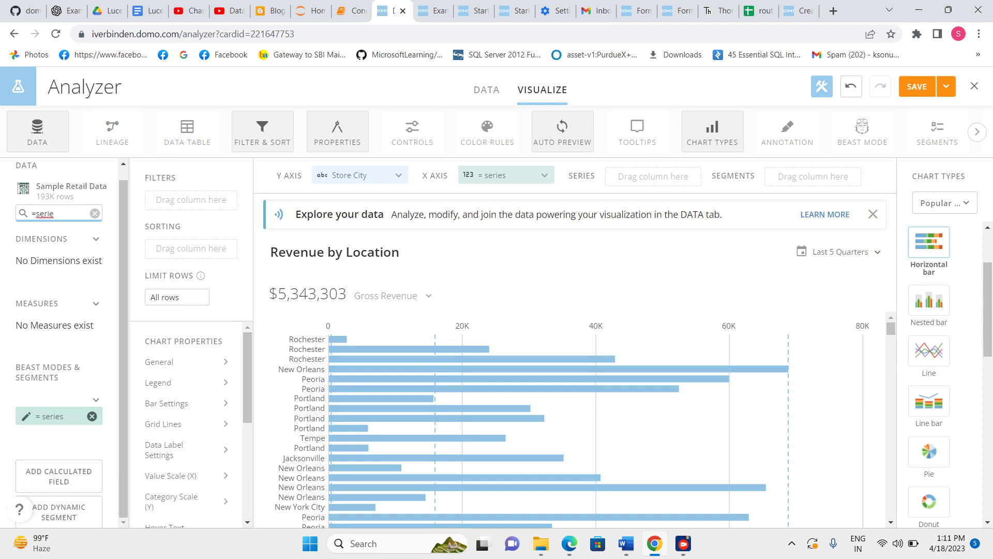
left_click(26, 417)
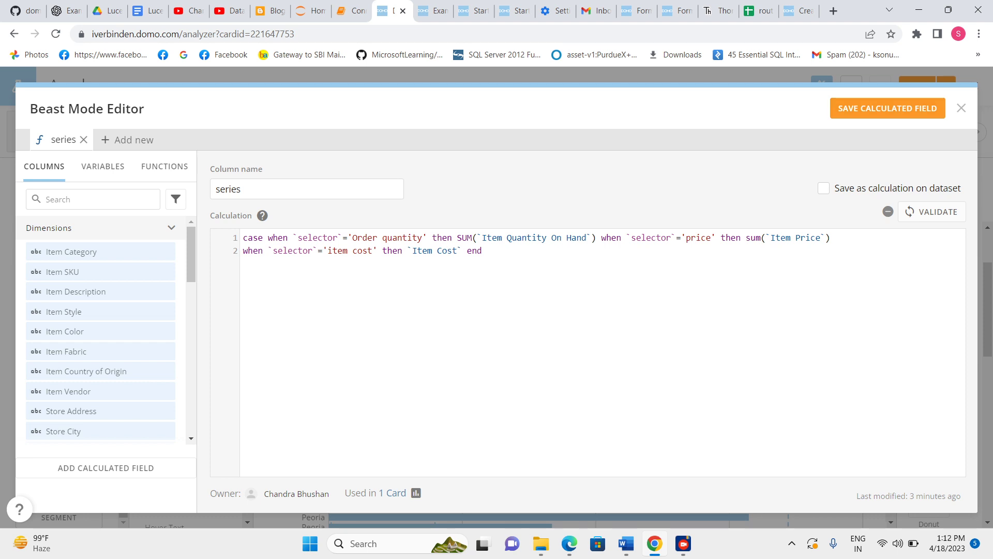
key("ctrl+a")
key("BackSpace")
- Begin the series formula with a case condition: case when `selector`='price' then sum
type("c")
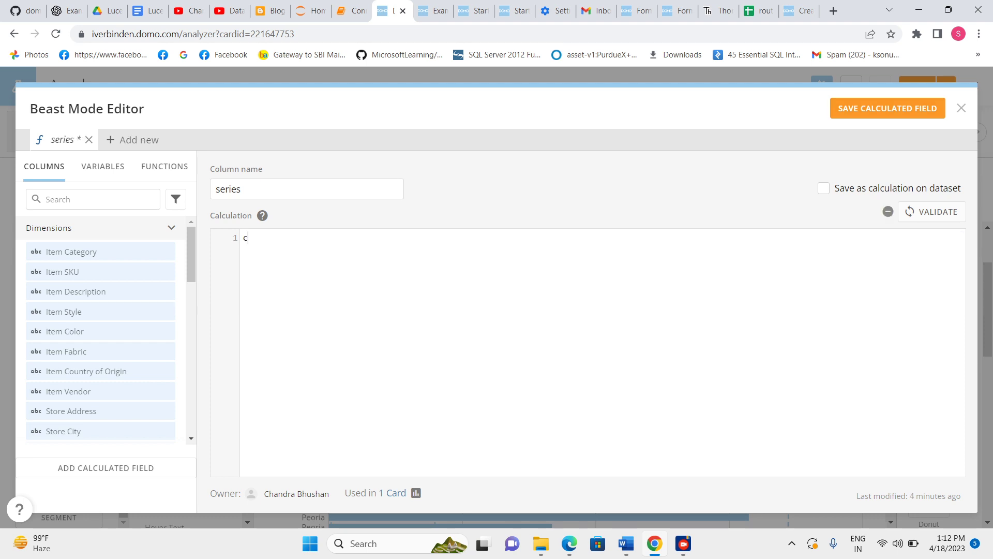
type("ase when sele")
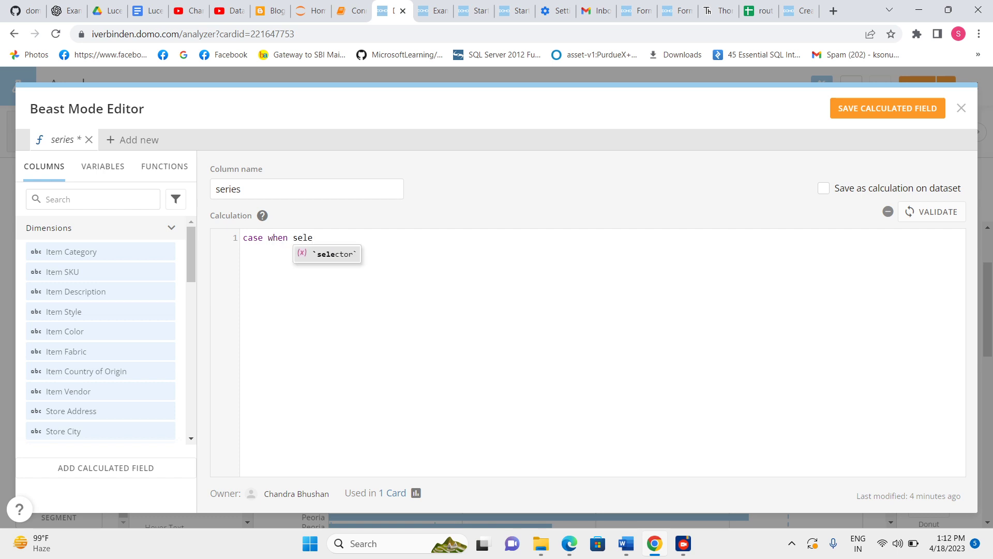
key("Return")
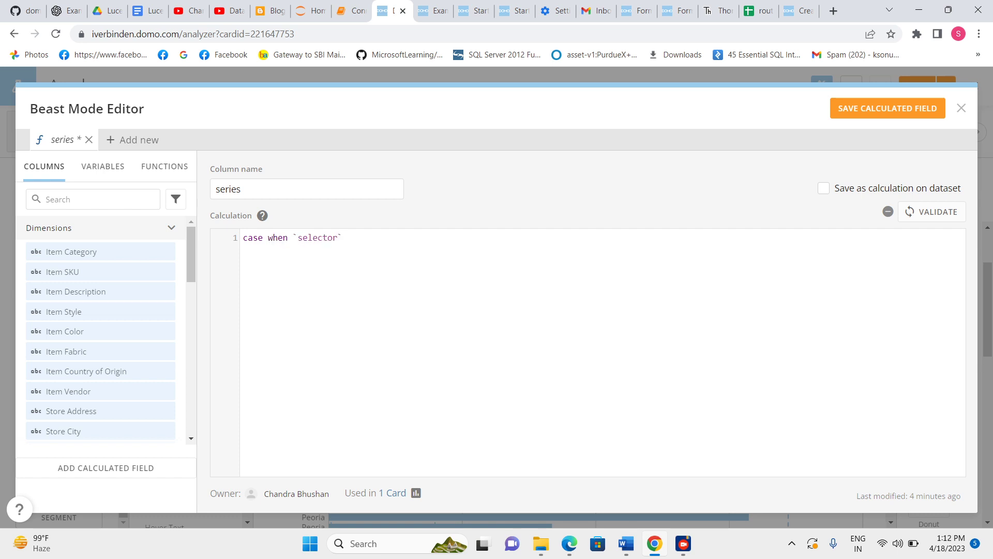
type("=")
type("''")
type("price")
type("the")
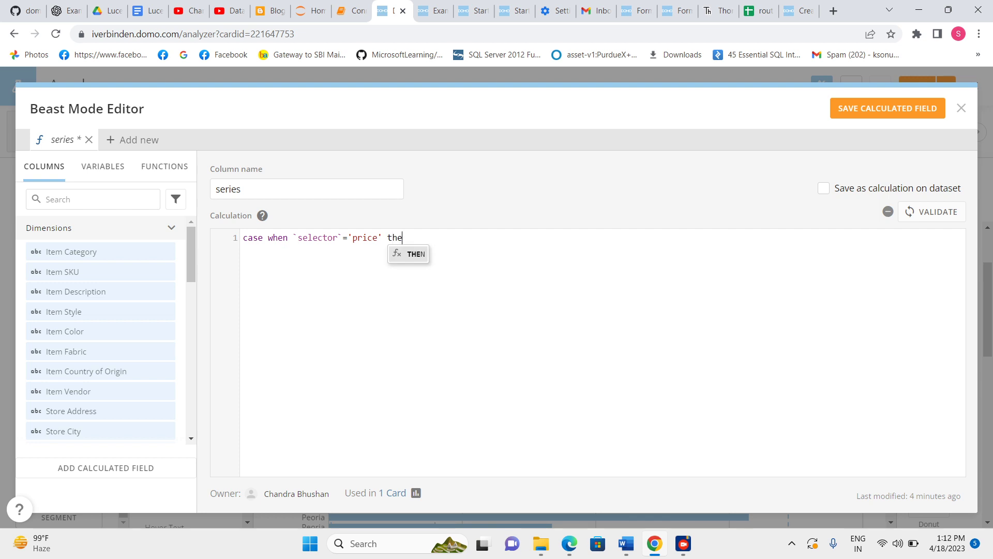
key("BackSpace")
type("n sum")
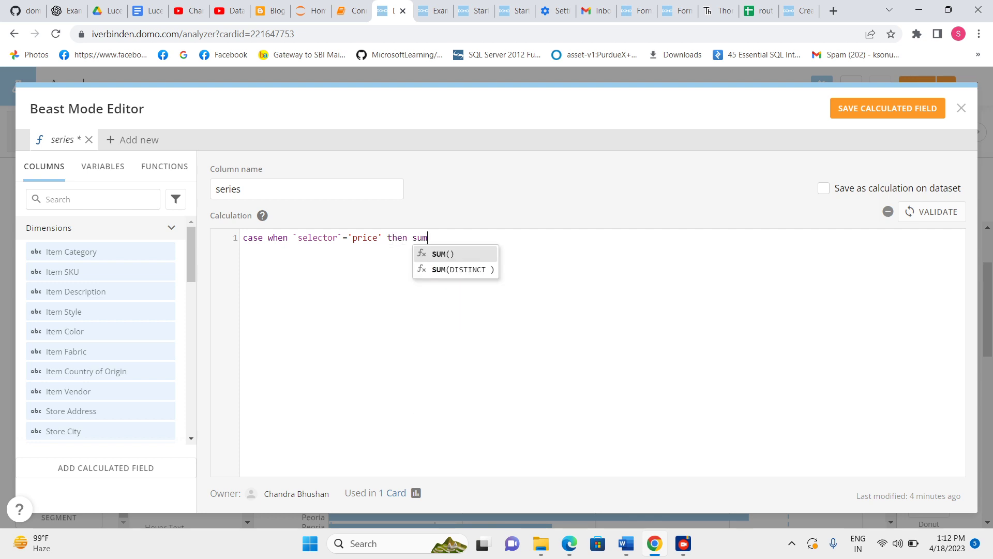
- Complete the price branch of the formula by summing the `Item Price` column and begin a new when line
type("(it")
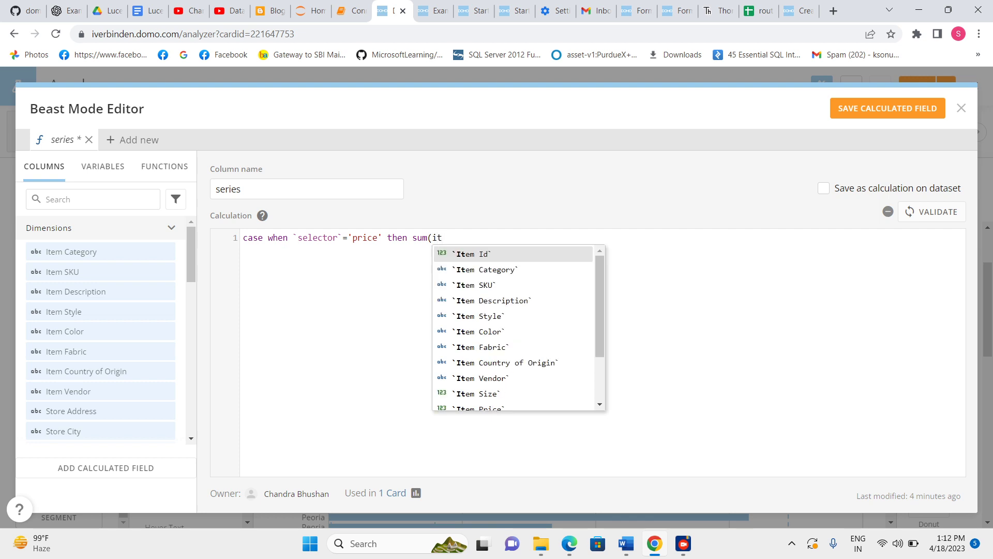
type("em")
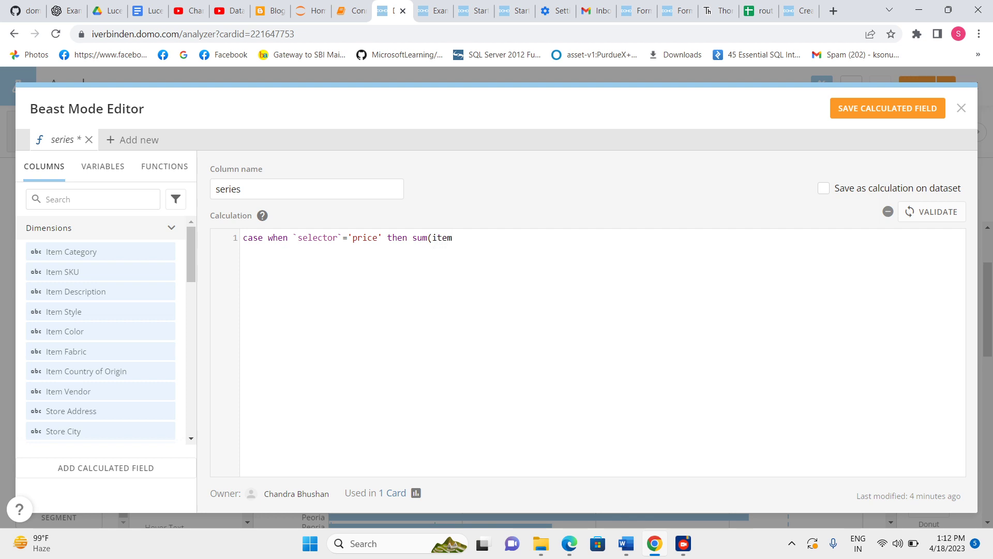
key("BackSpace")
scroll(519, 327, "down", 2)
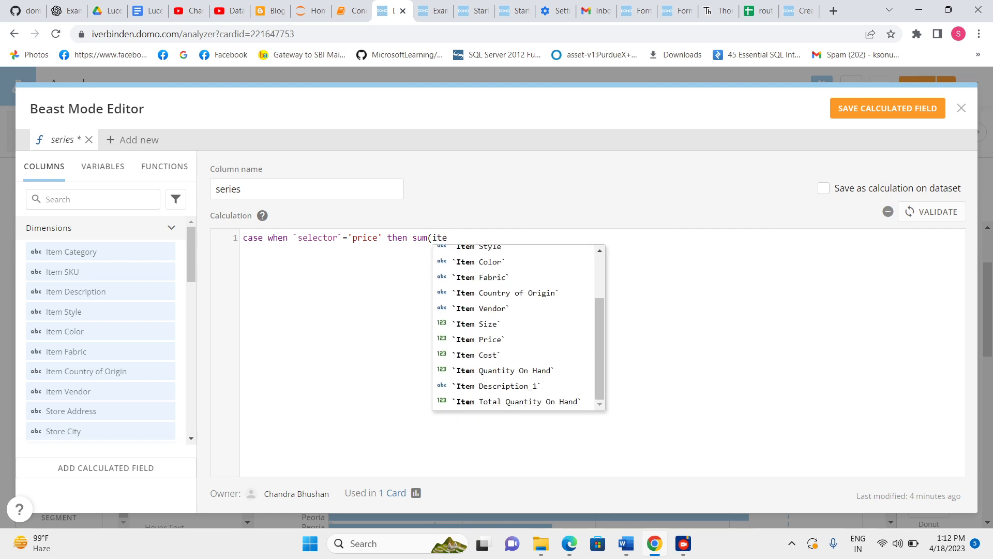
left_click(478, 339)
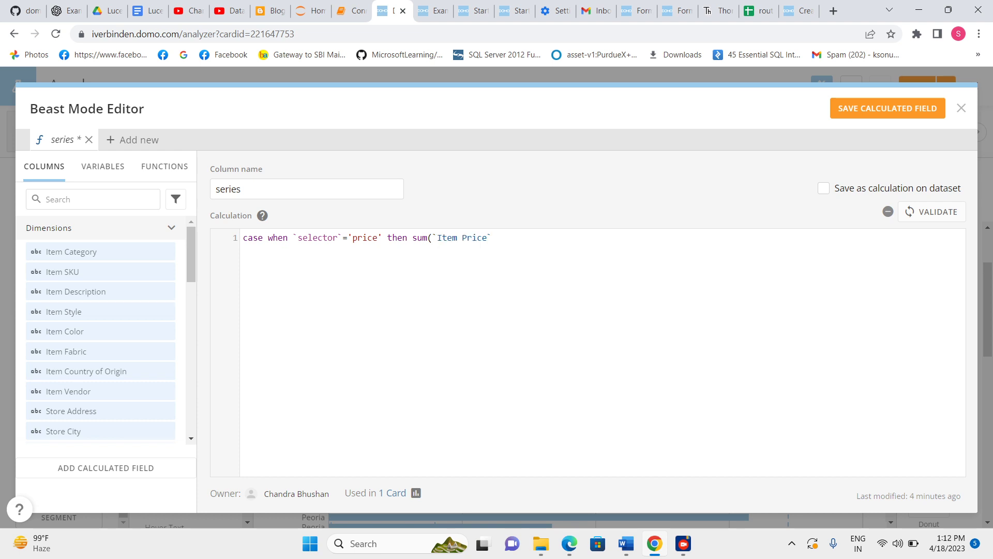
type(",")
key("BackSpace")
type(") wh")
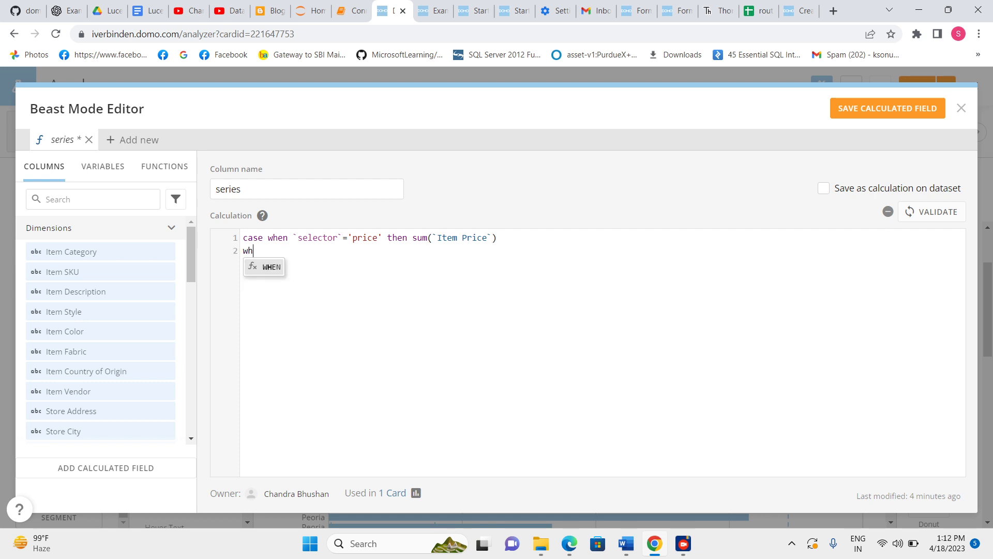
- Write the second condition of the case formula as when `selector`='cost' then
type("en select")
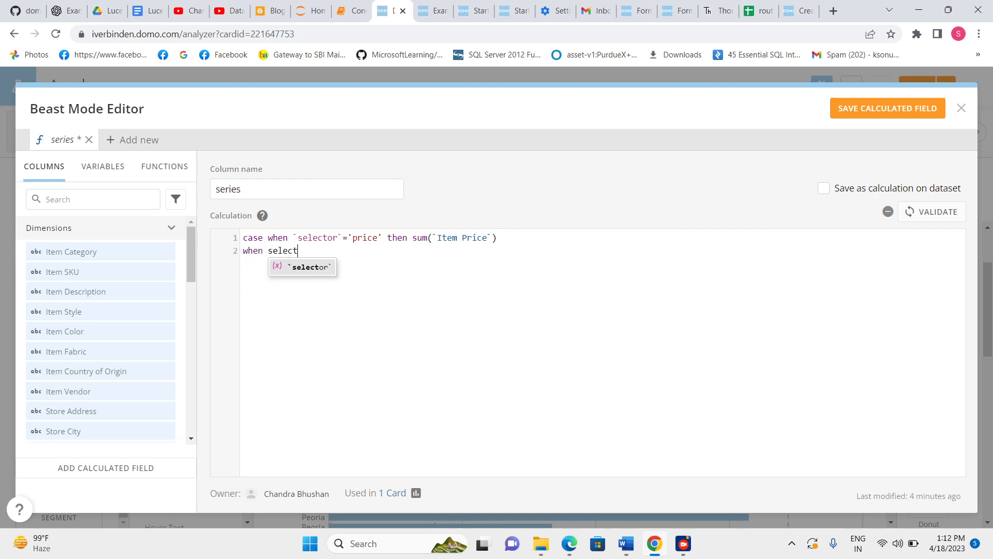
key("Return")
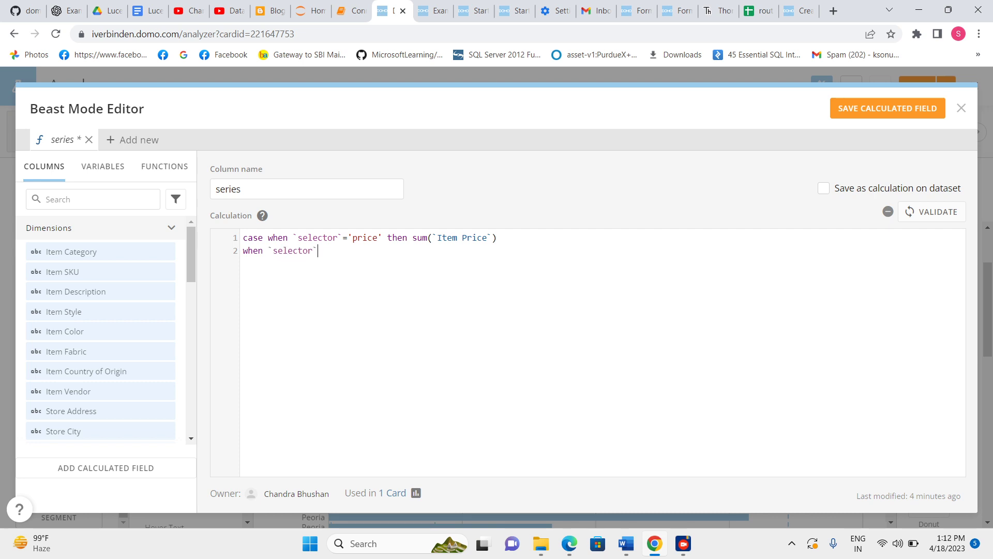
type("='cost' t")
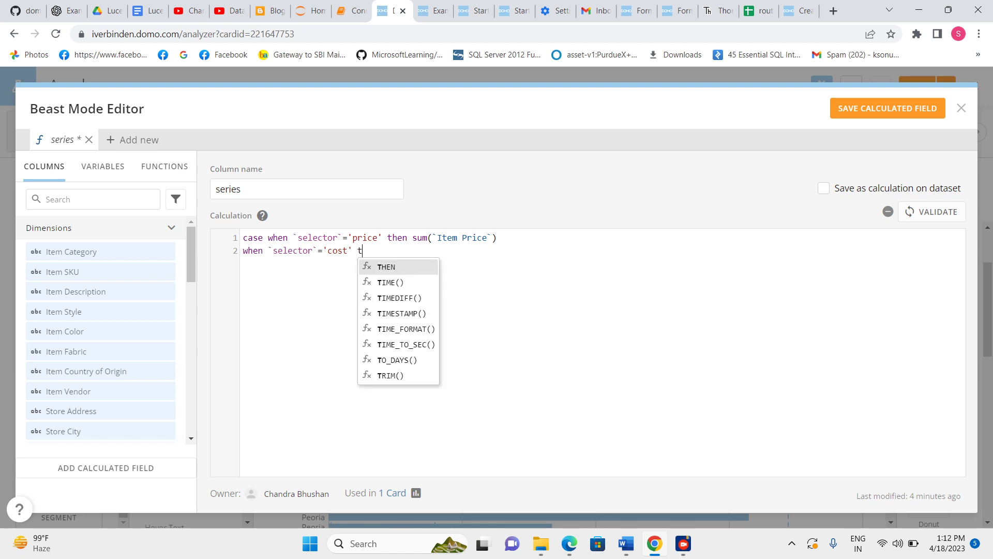
type("hen s")
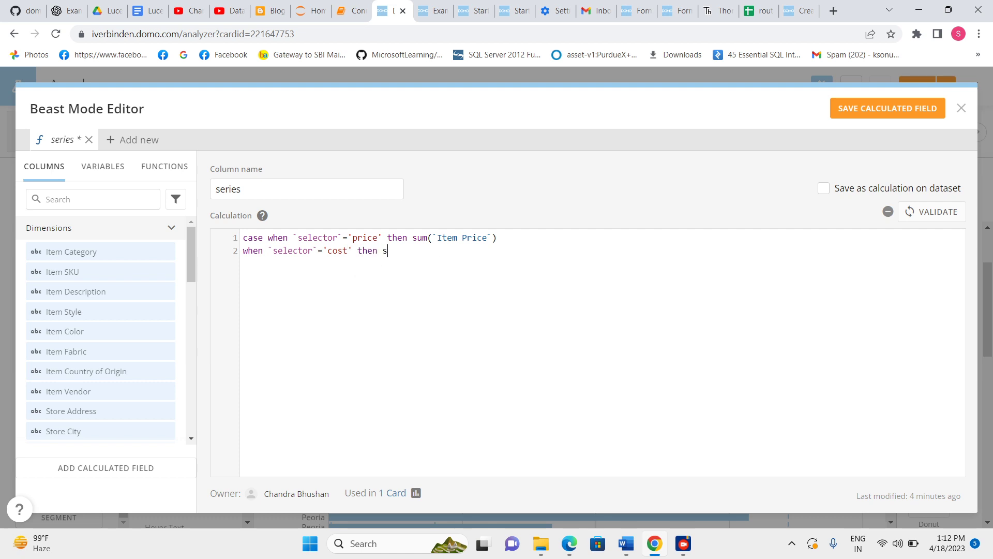
- Make the cost branch of the formula return sum(`Item Cost`)
type("um()")
type("cost")
key("BackSpace")
key("BackSpace")
key("BackSpace")
key("BackSpace")
type("ite")
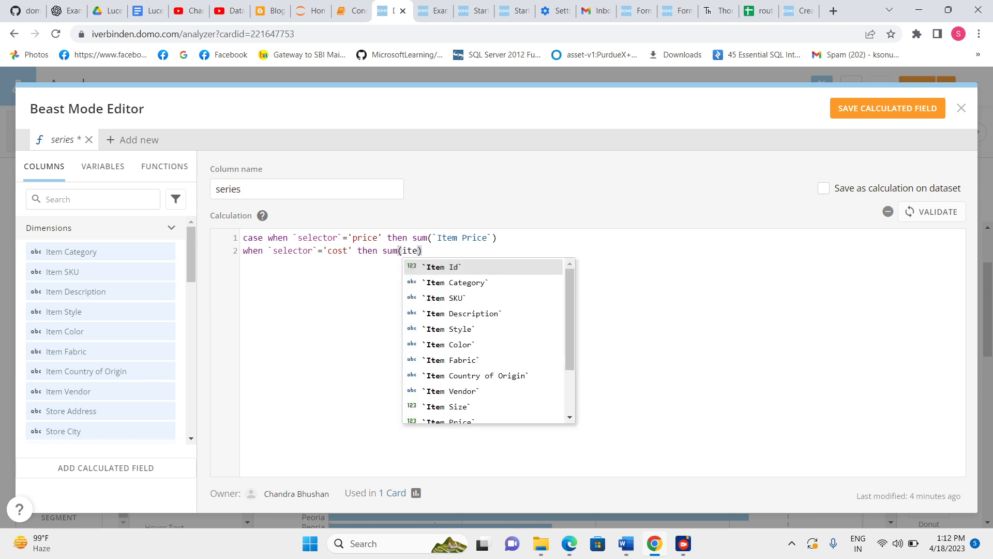
scroll(489, 340, "down", 2)
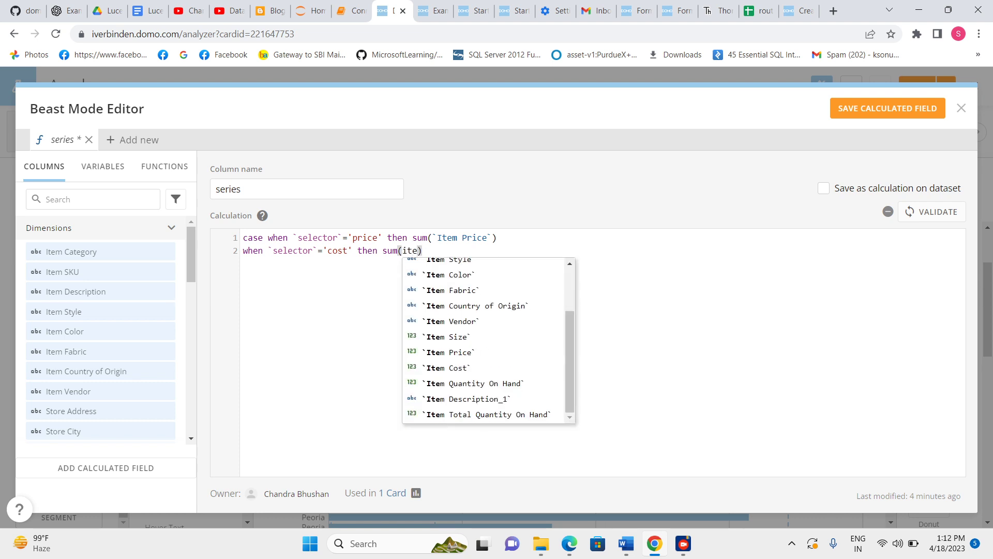
left_click(448, 368)
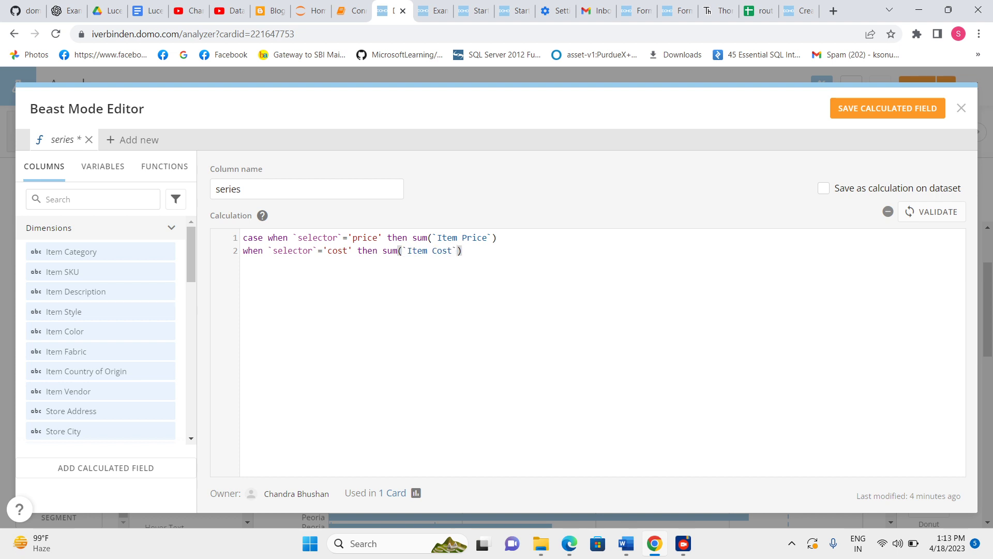
- Add a third line to the formula with the condition when `selector`='quantity' then sum
key("Return")
type("when select")
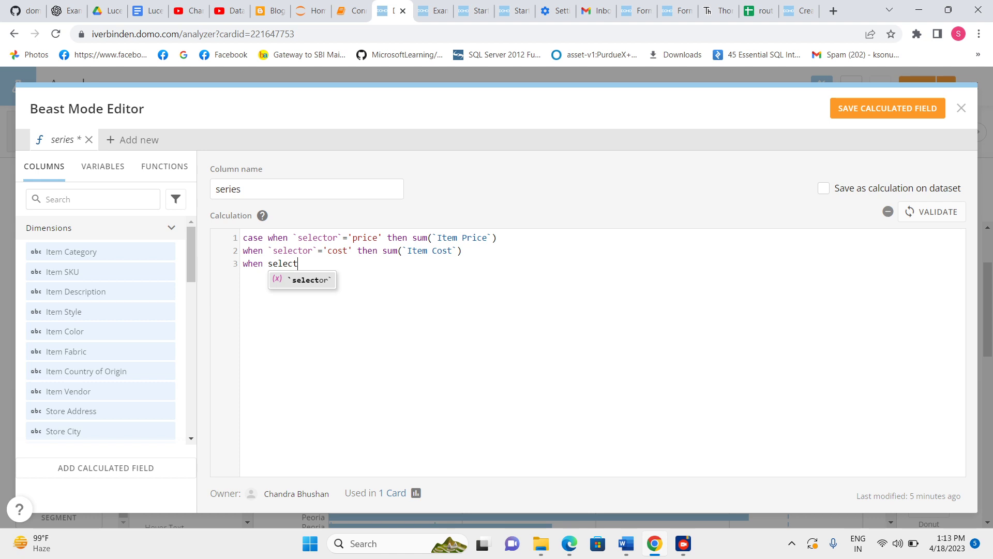
key("Return")
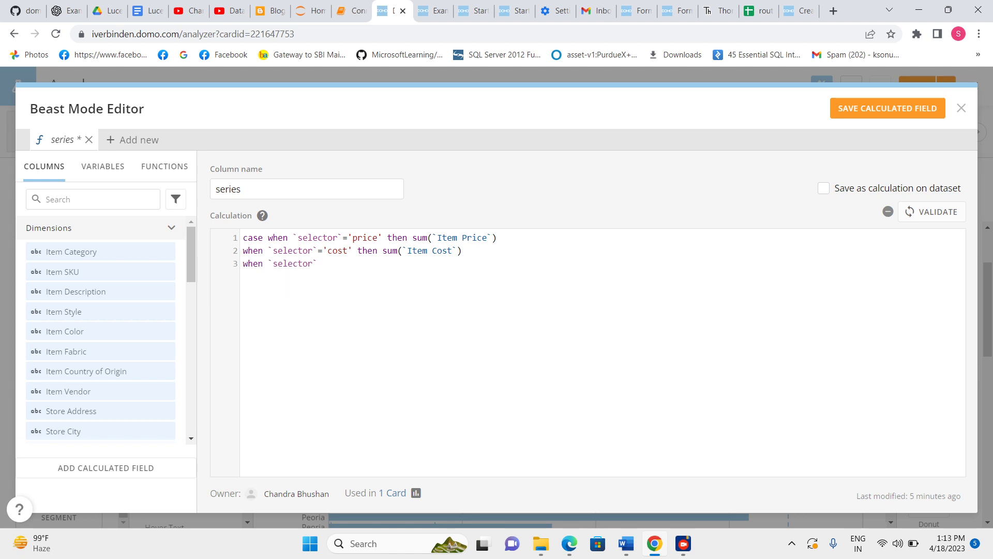
type("=")
type("quantity")
type("'")
type("'")
type(" then s")
type("um")
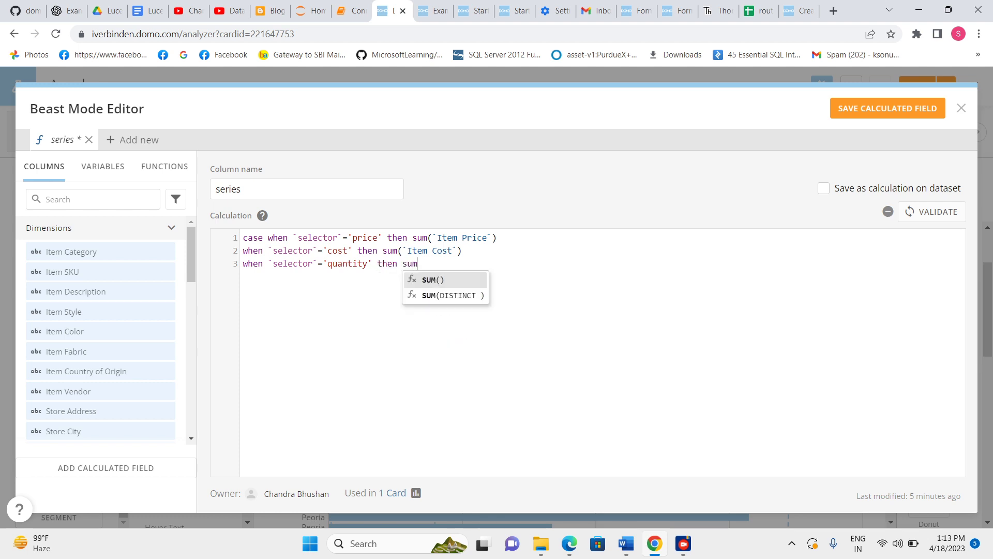
- Complete the quantity branch with sum(`Item Quantity On Hand`), close the case expression with end and save the calculated field
type("()")
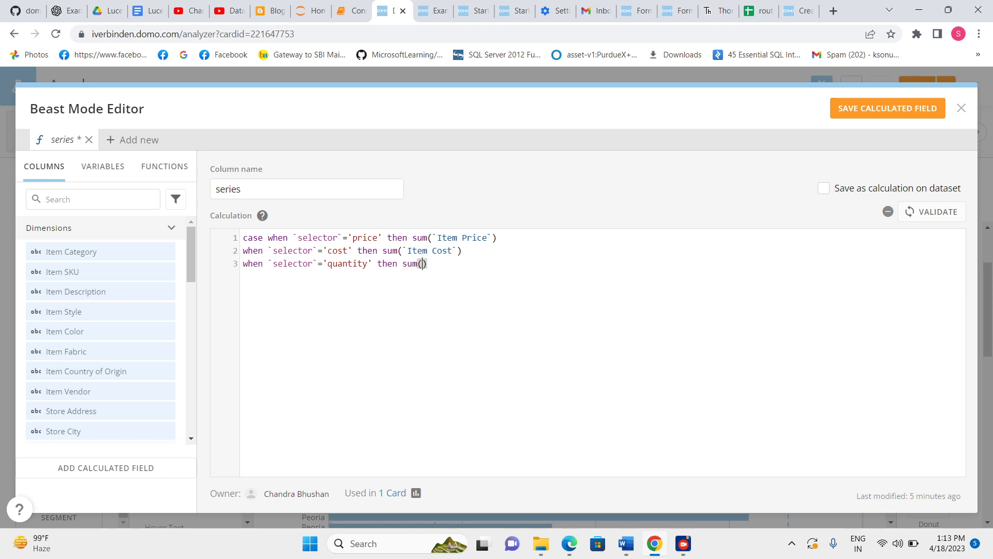
type("ite")
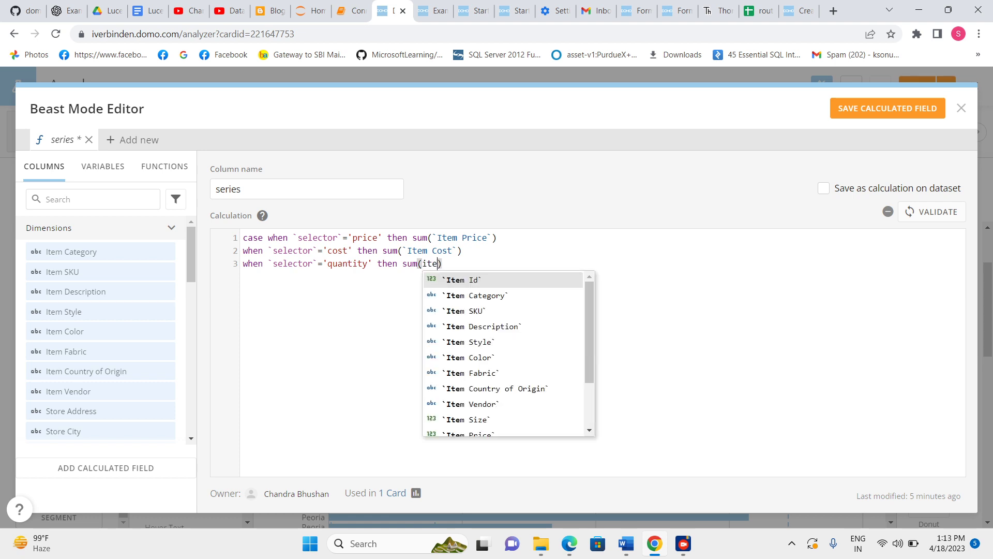
scroll(509, 354, "down", 2)
left_click(493, 401)
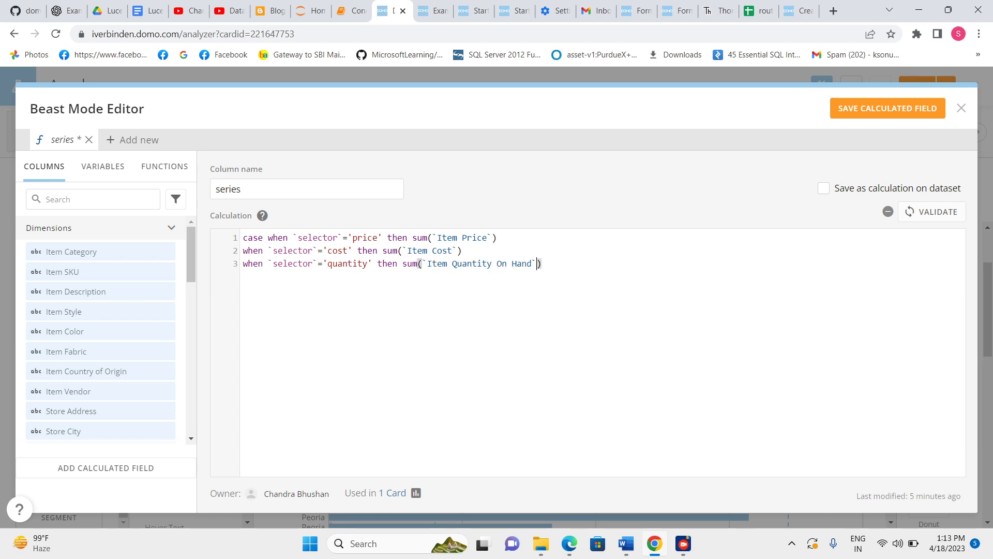
type(") en")
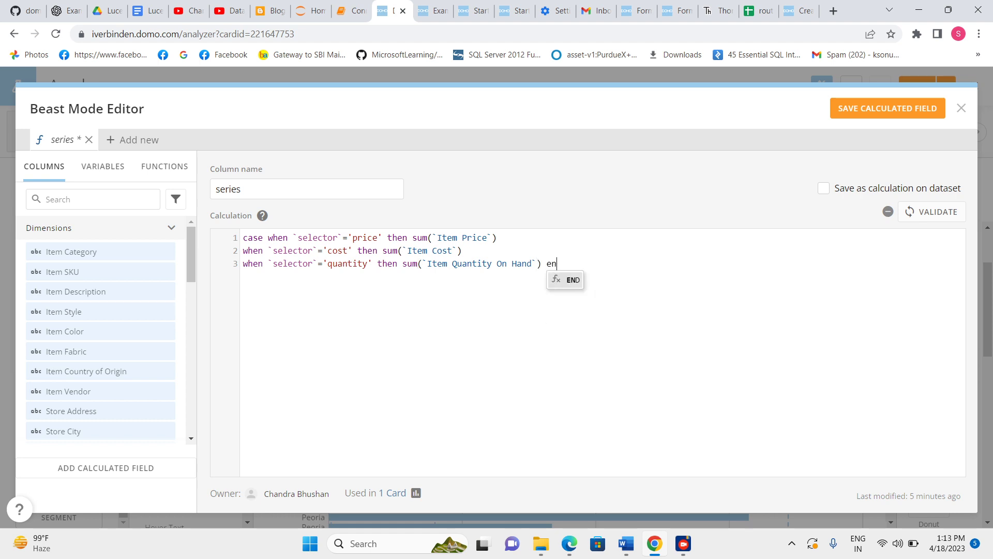
type("d")
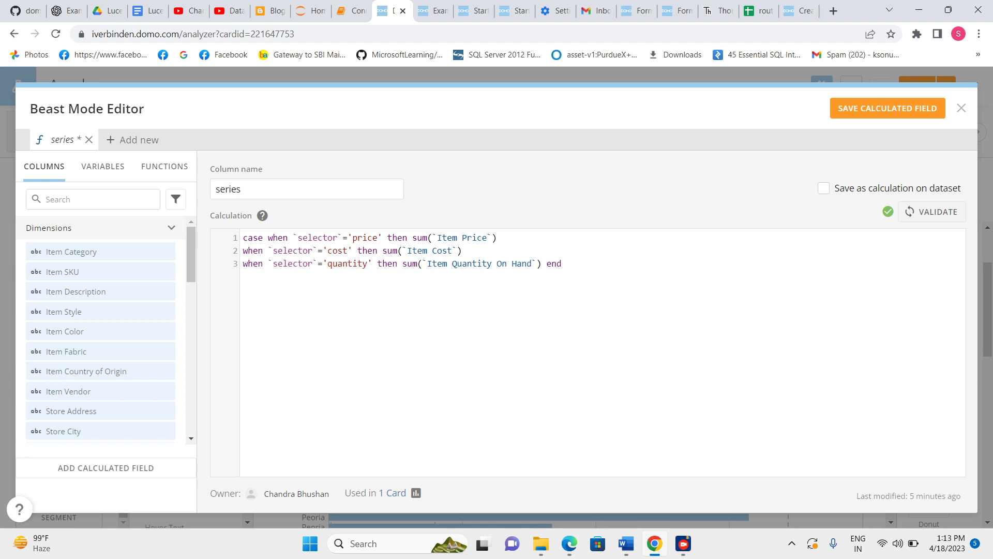
left_click(887, 108)
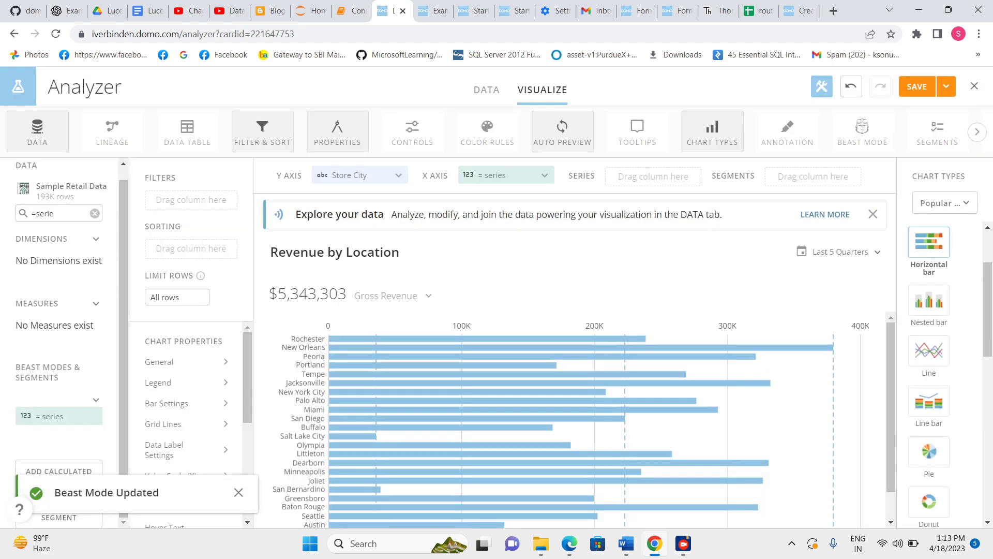
mouse_move(683, 543)
left_click(744, 479)
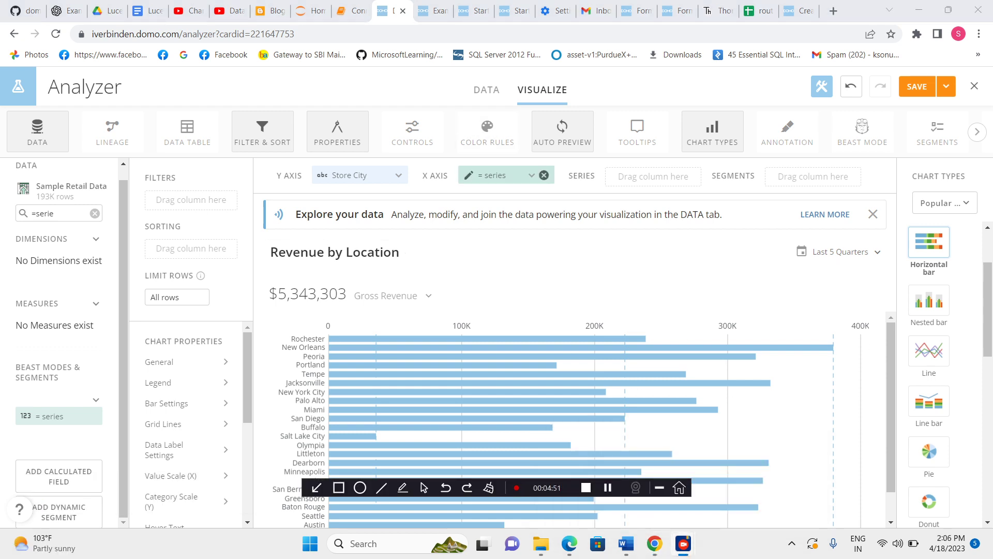
- Reopen the series calculated field to review its case formula and close the editor without editing it
left_click(26, 415)
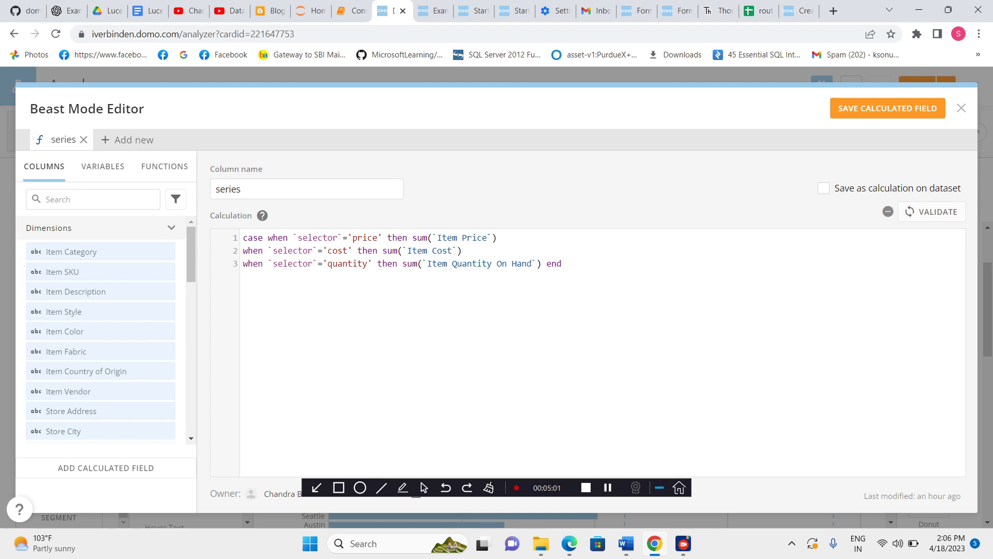
left_click(659, 487)
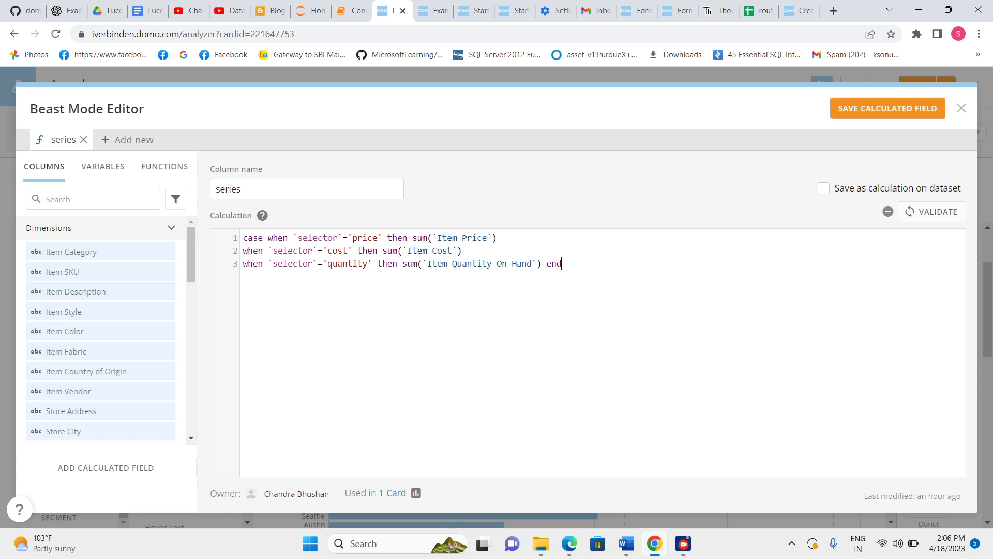
left_click(961, 107)
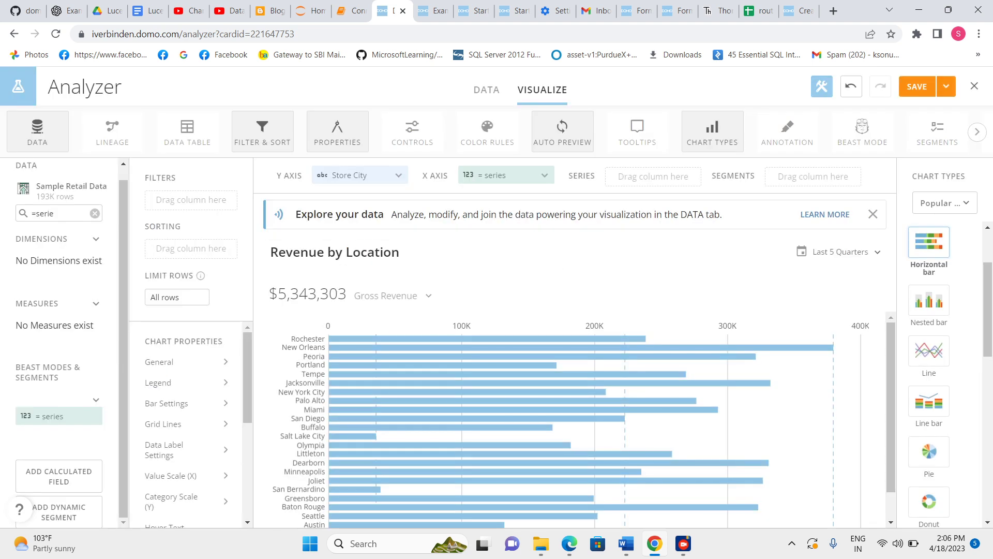
- Find the KPI selector variable among the chart's beast modes, review its settings and close the editor without changes
left_click(55, 213)
key("BackSpace")
key("BackSpace")
key("BackSpace")
key("BackSpace")
type("s")
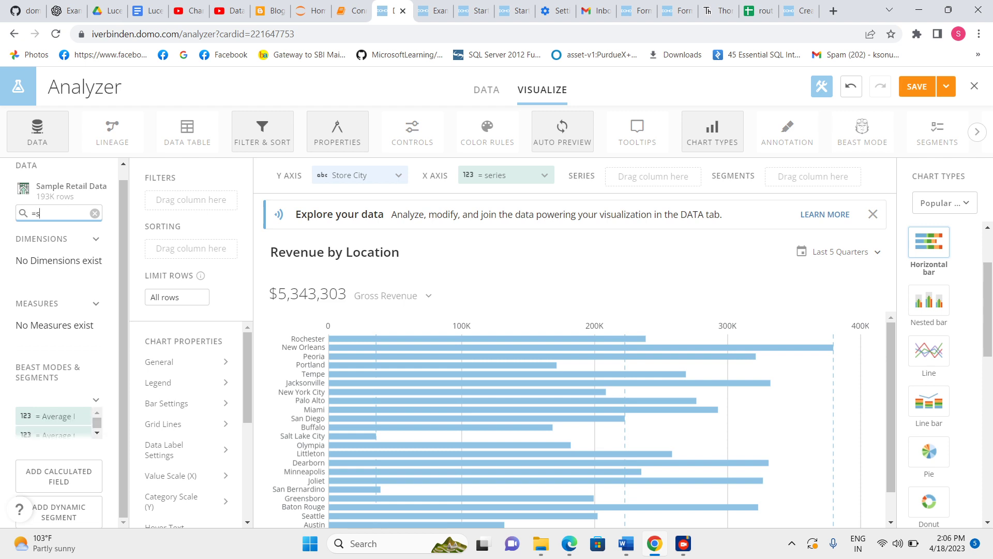
type("el")
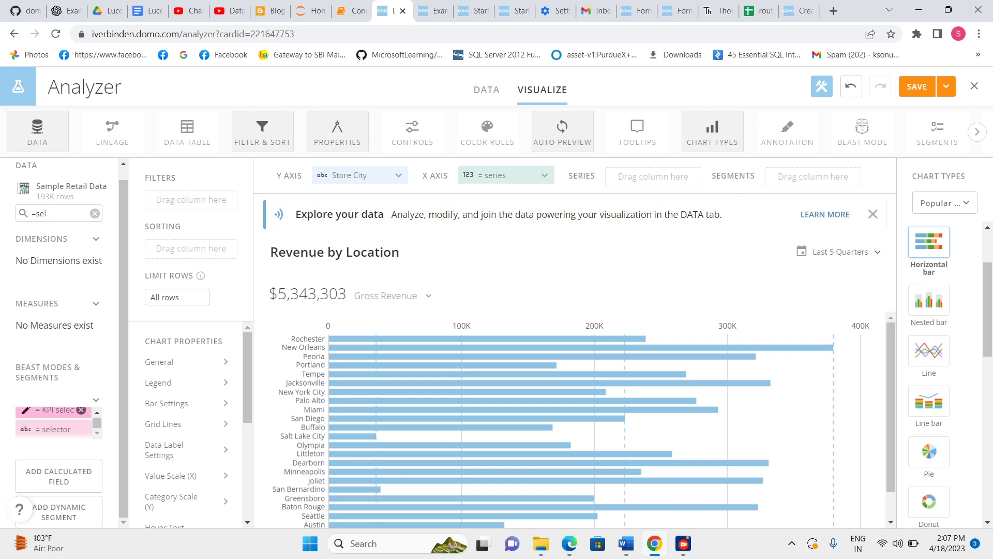
left_click(57, 410)
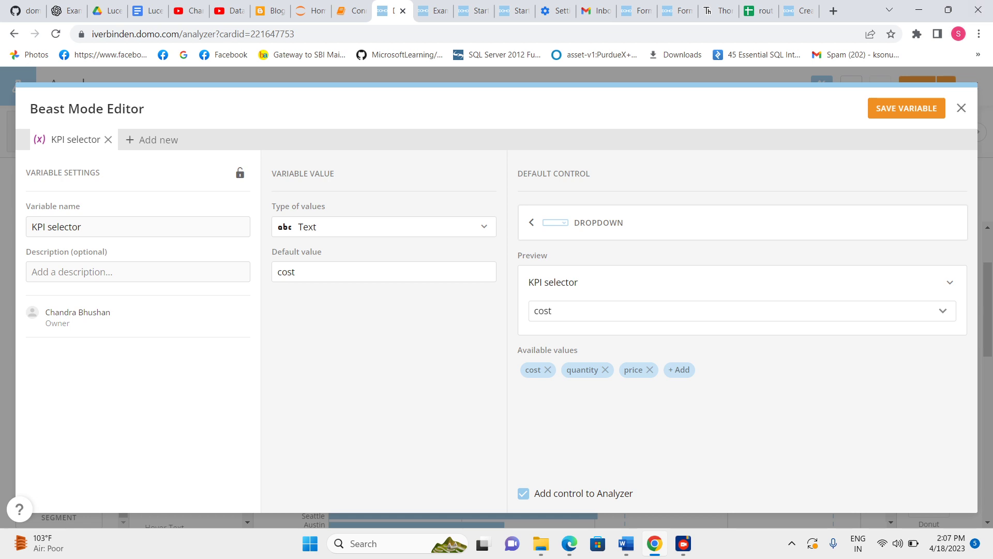
left_click(961, 108)
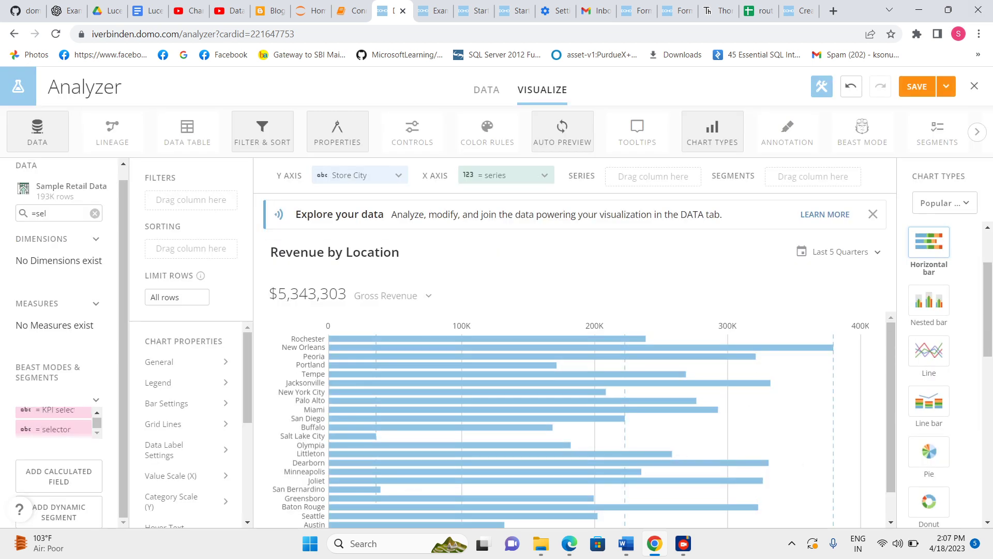
- Reopen the series calculated field and replace `selector` with the `KPI selector` variable in the price condition
key("BackSpace")
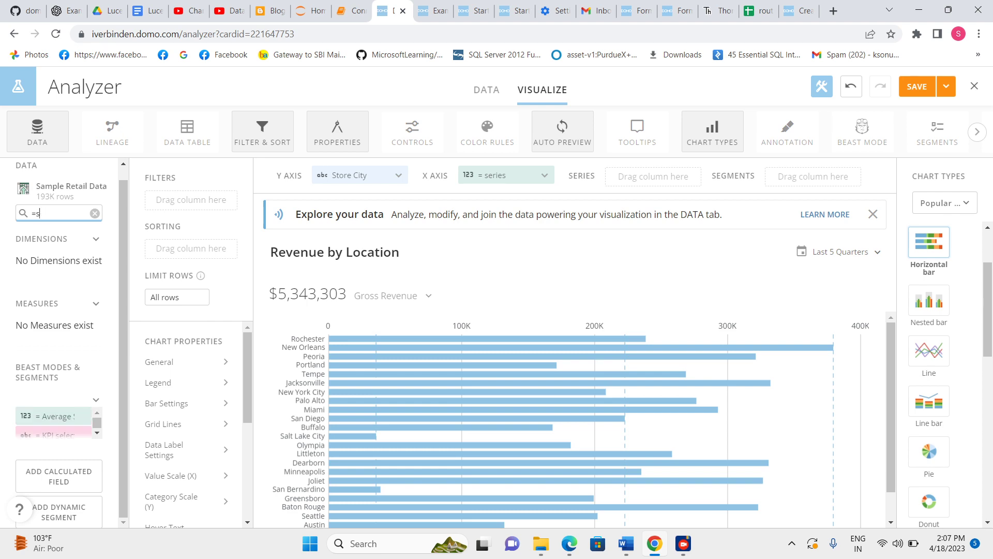
type("r")
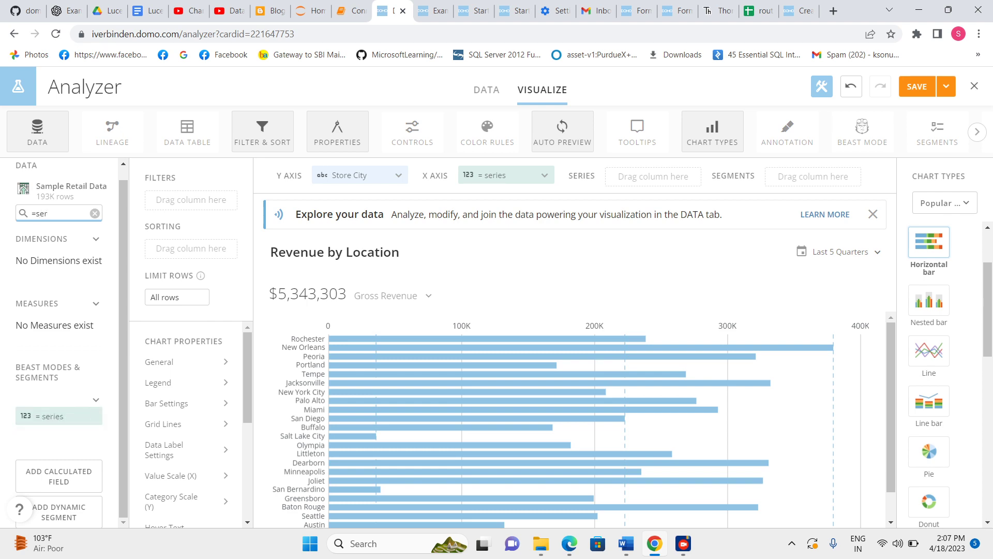
left_click(92, 417)
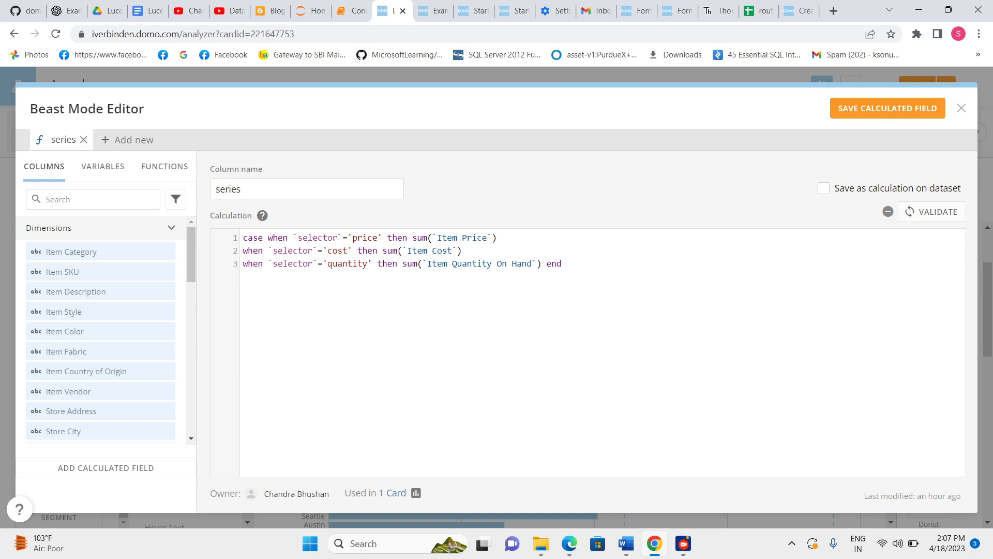
key("BackSpace")
key("BackSpace")
key("BackSpace")
key("BackSpace")
key("BackSpace")
key("BackSpace")
key("BackSpace")
key("BackSpace")
key("BackSpace")
key("BackSpace")
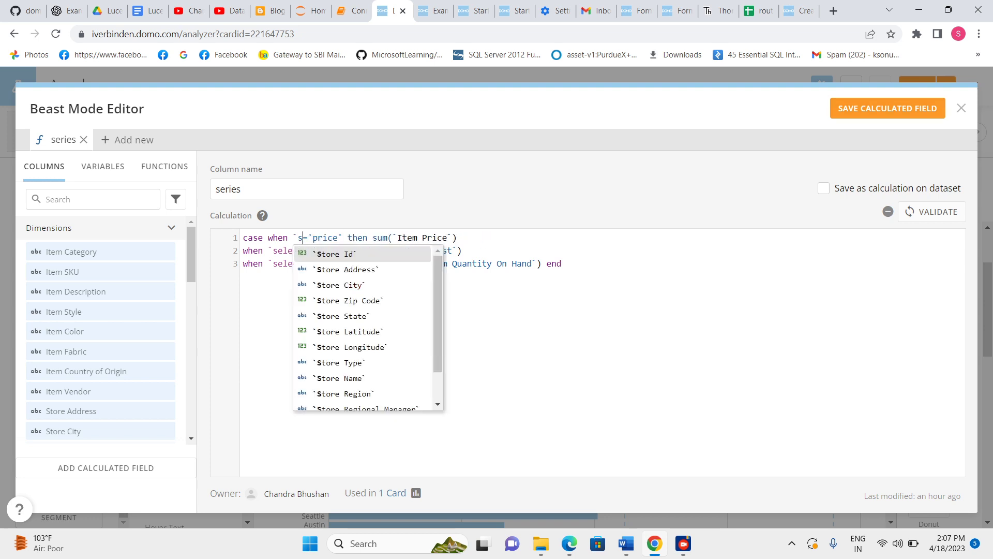
type("kp")
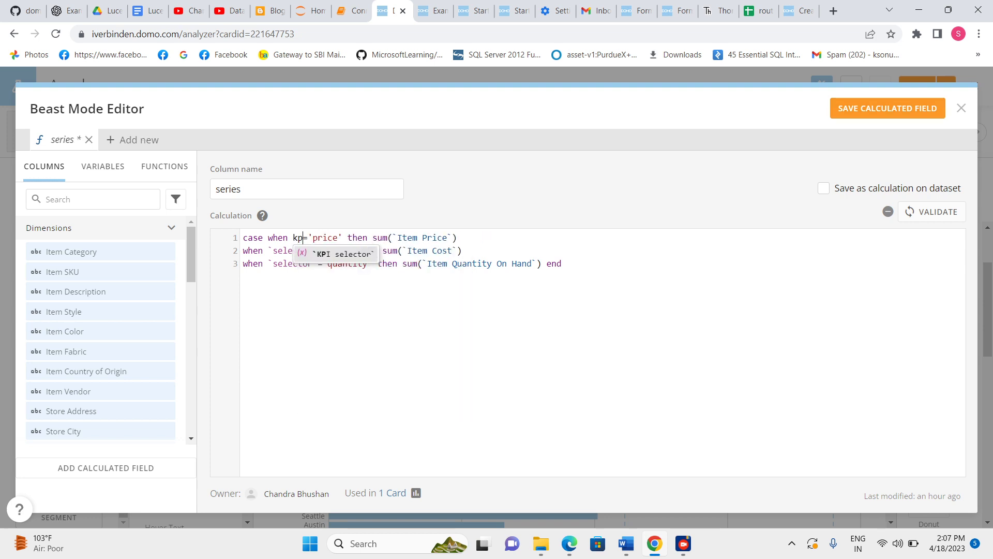
key("Return")
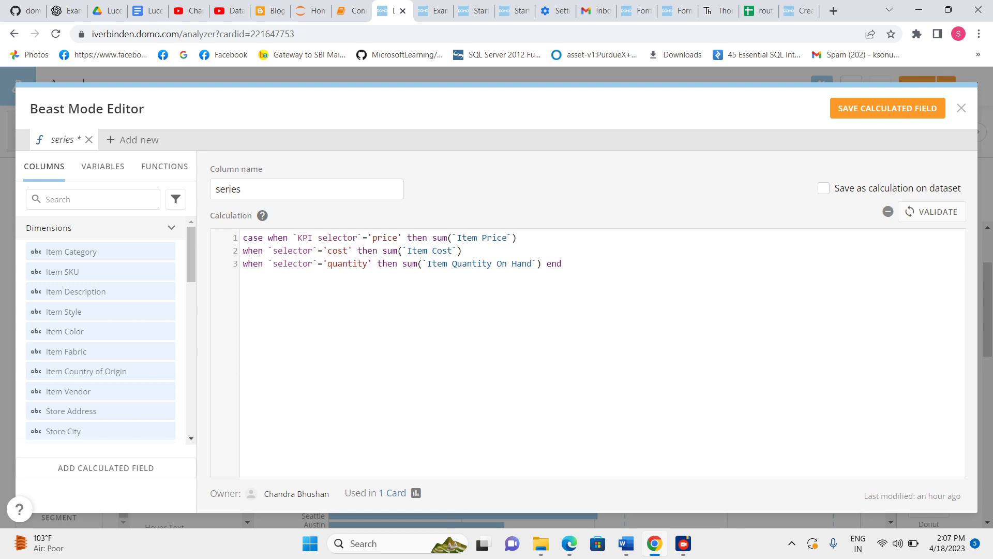
- Copy `KPI selector` from the price condition and substitute it for `selector` in the cost condition
mouse_move(358, 237)
left_mouse_down()
mouse_move(283, 238)
mouse_move(363, 238)
left_mouse_up()
left_click(562, 264)
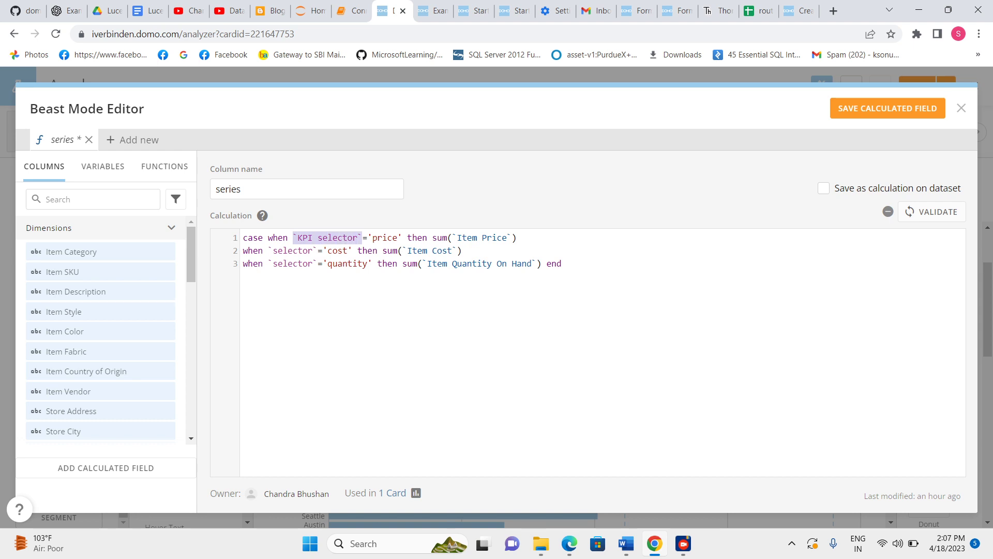
left_click_drag(268, 251, 318, 250)
left_click(318, 251)
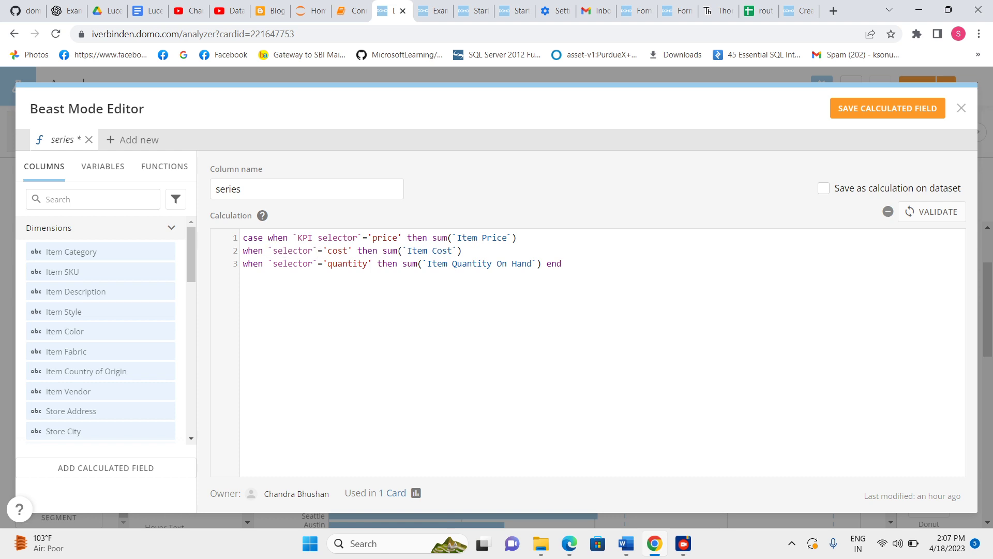
left_click_drag(318, 250, 268, 251)
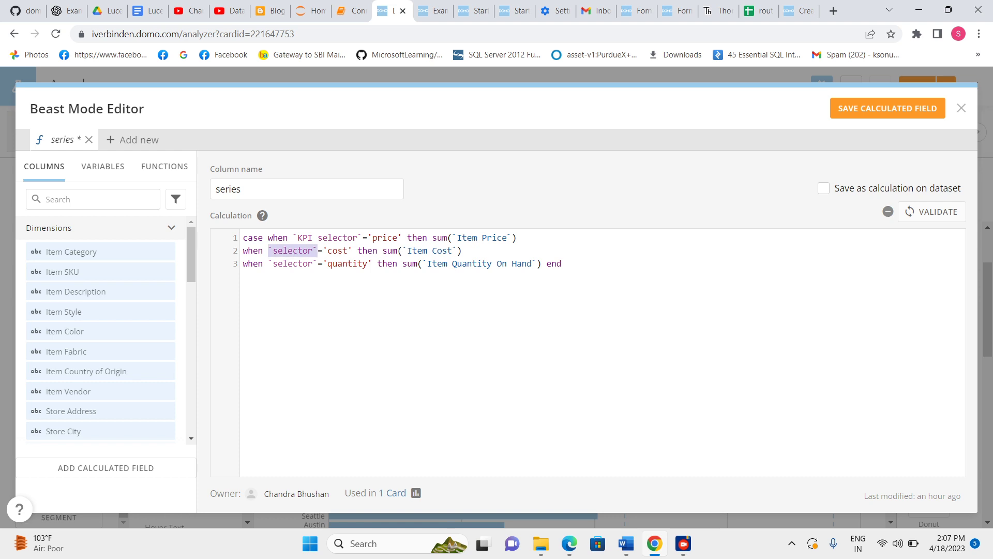
type("`KPI selector`")
left_click(562, 264)
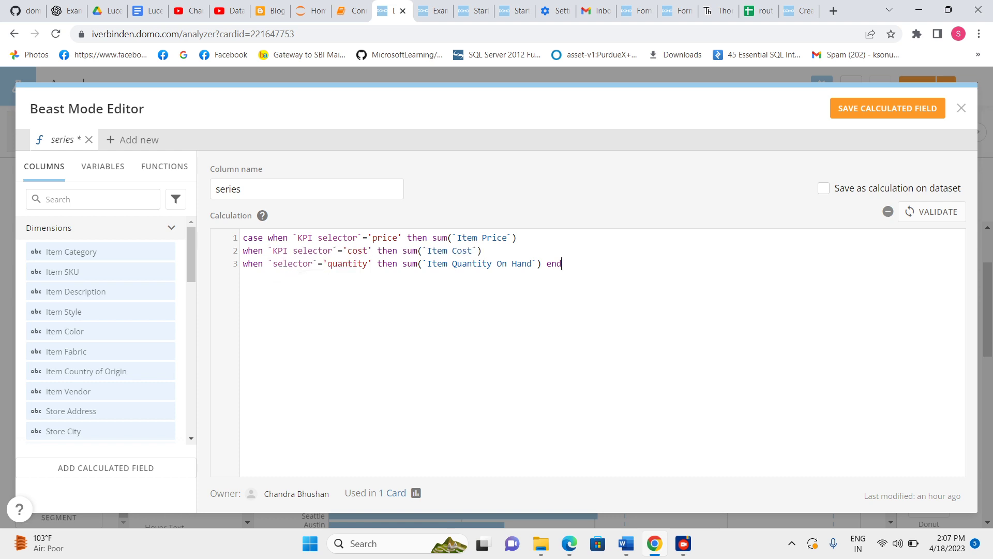
- Replace `selector` with `KPI selector` in the quantity condition, then validate and save the calculated field
left_click_drag(267, 263, 318, 263)
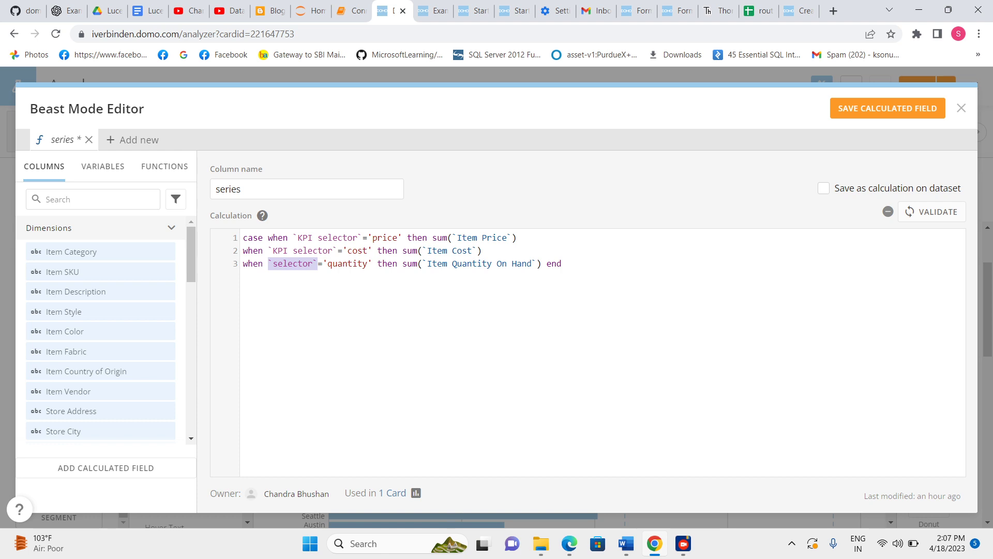
type("`KPI selector`")
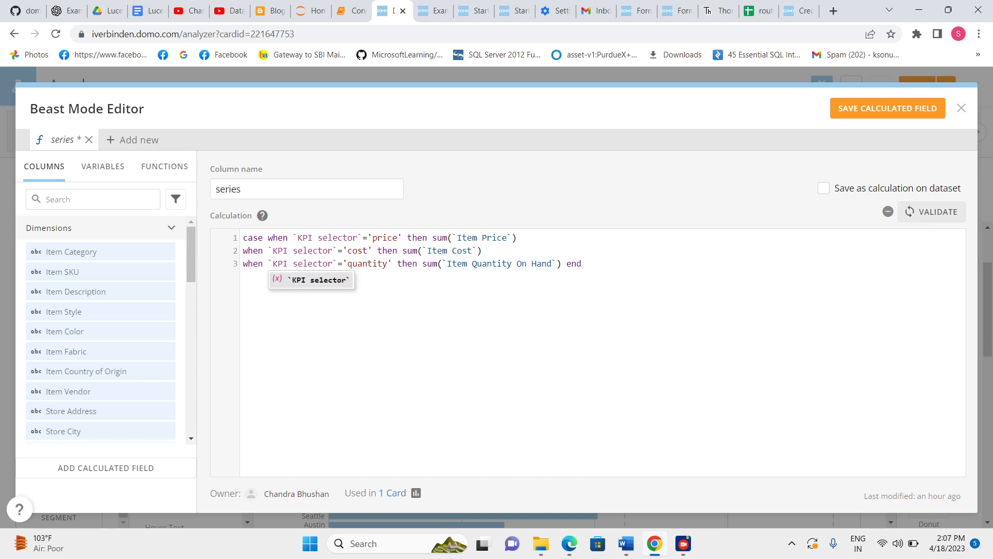
left_click(932, 211)
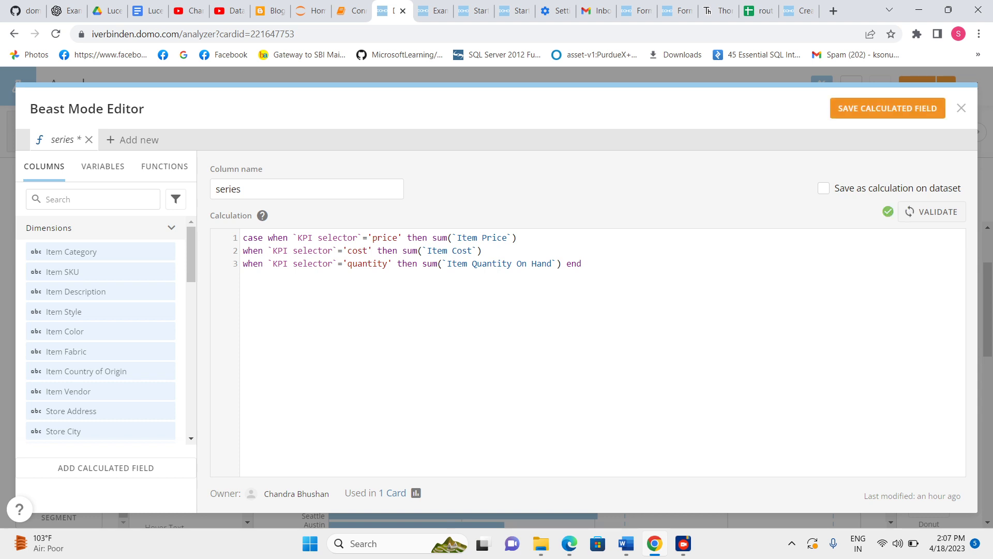
left_click(887, 108)
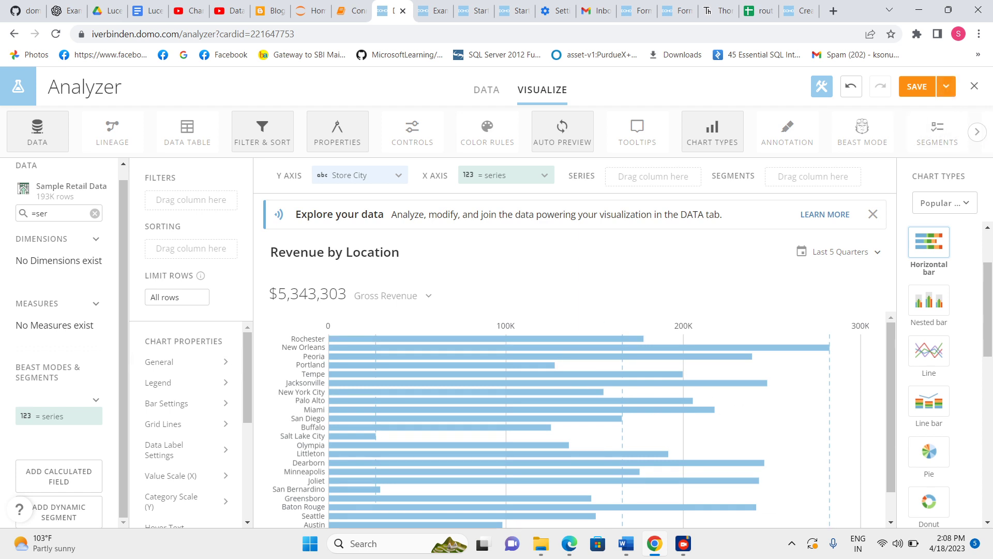
- Filter the columns for cost and sort the chart by the sum of Item Cost in descending order
double_click(44, 214)
key("BackSpace")
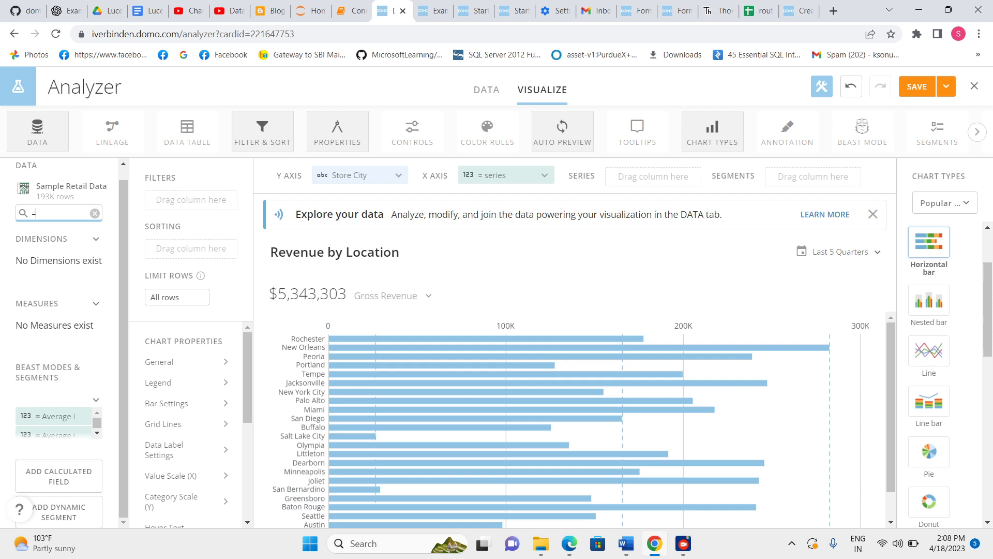
key("BackSpace")
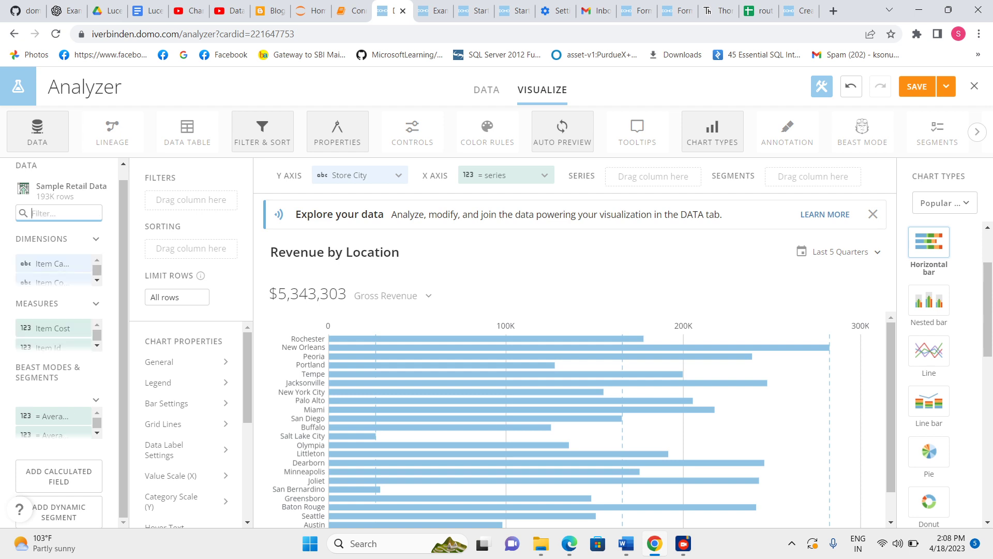
type("cos")
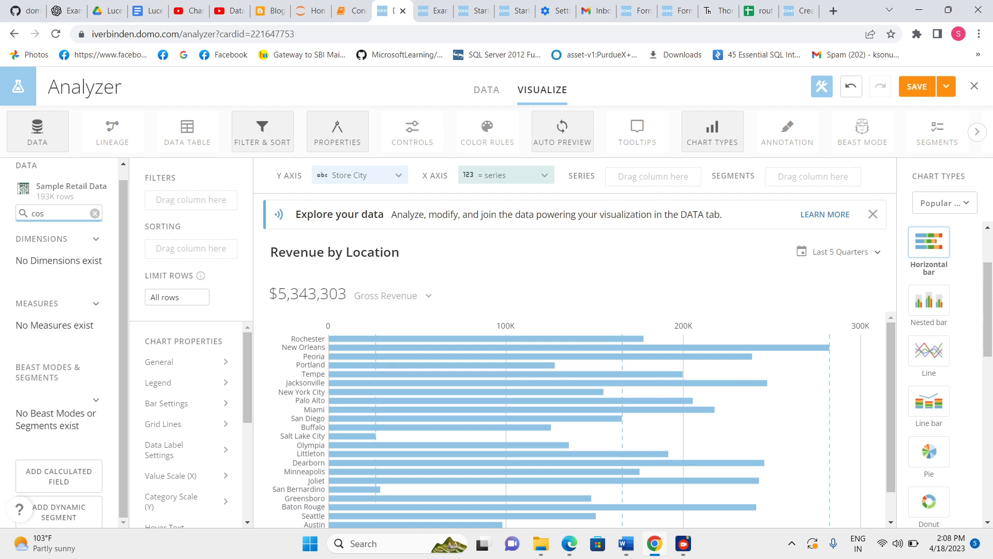
type("et")
left_click_drag(51, 328, 191, 247)
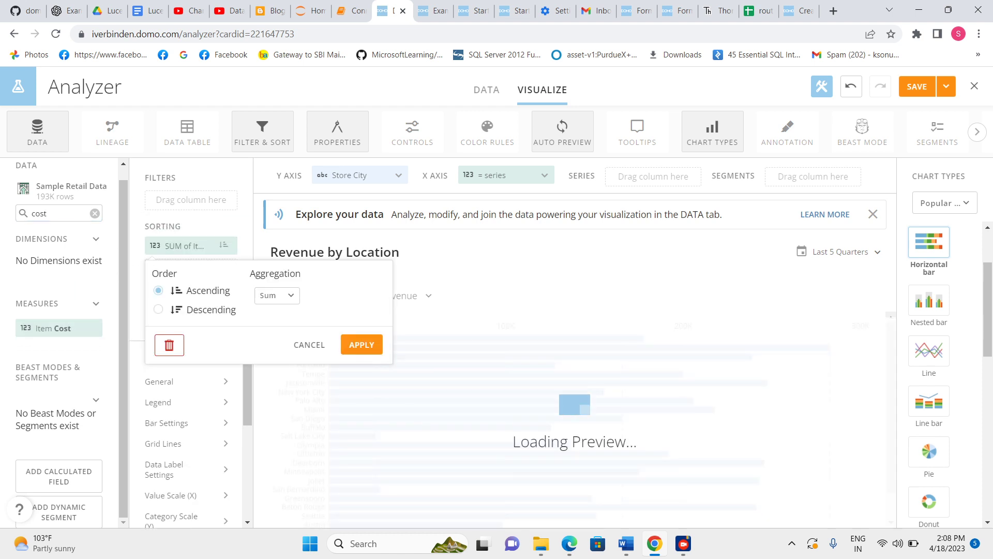
left_click(361, 344)
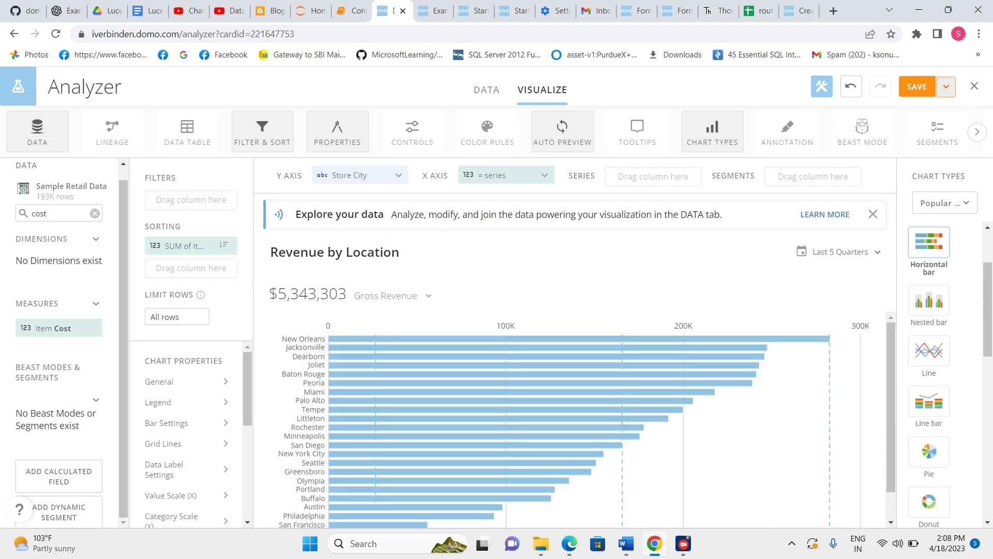
- Save the Revenue by Location card and dismiss the save notification on its details page
left_click(945, 86)
left_click(891, 159)
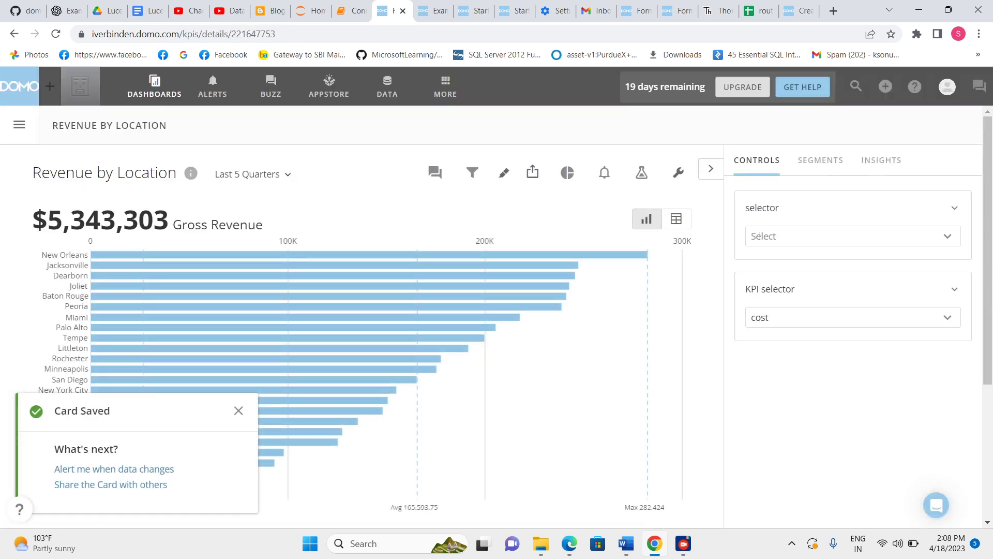
left_click(19, 125)
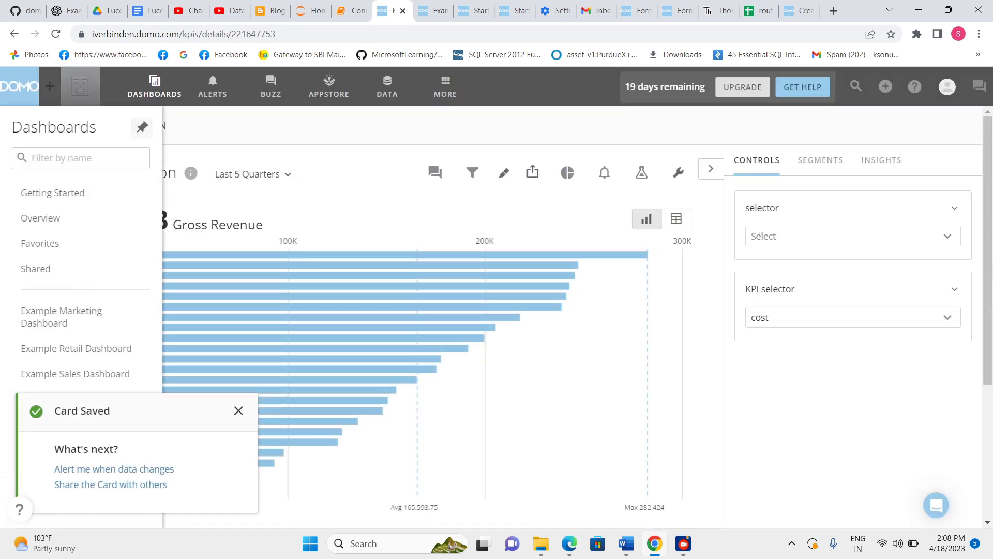
left_click(238, 410)
mouse_move(19, 125)
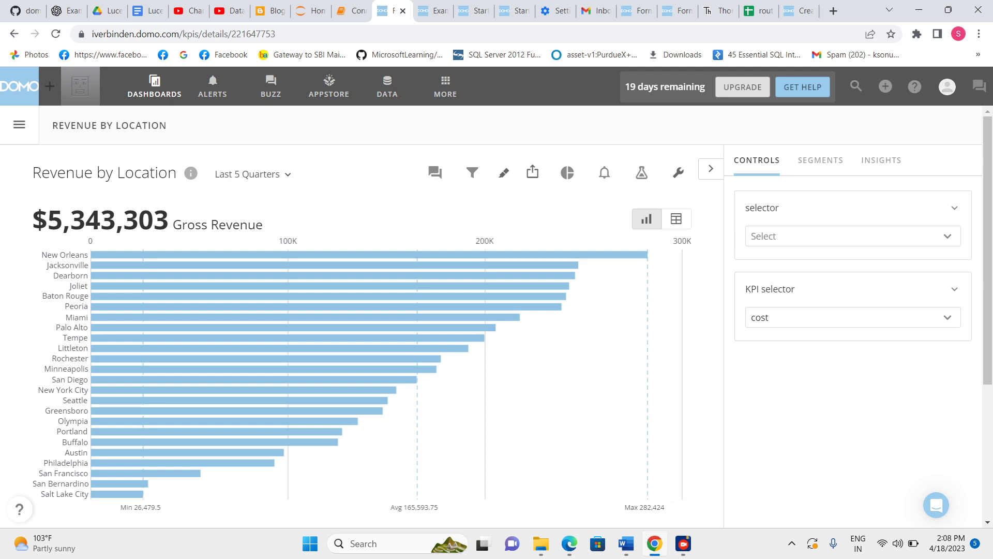
- Test the card's KPI selector control by choosing quantity, price and quantity again
left_click(853, 317)
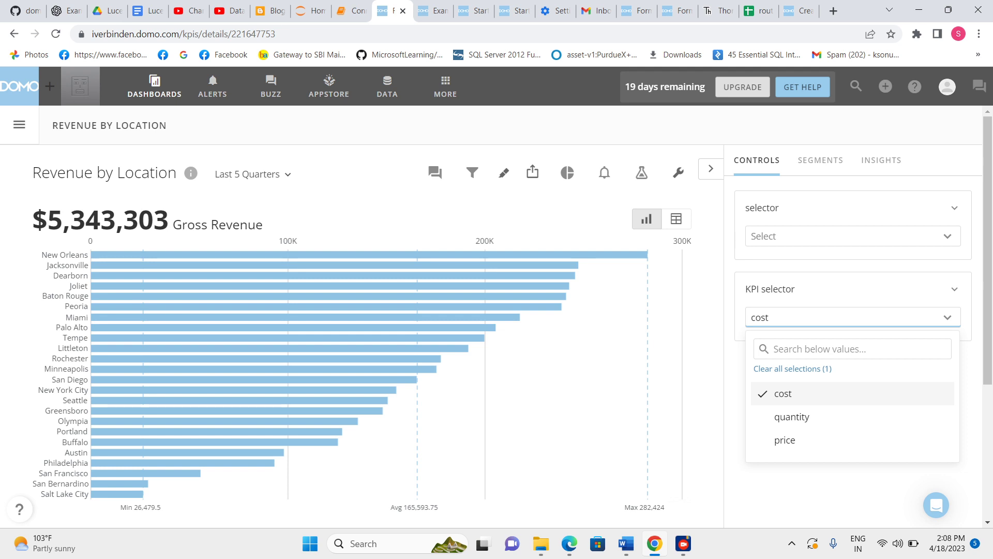
left_click(791, 417)
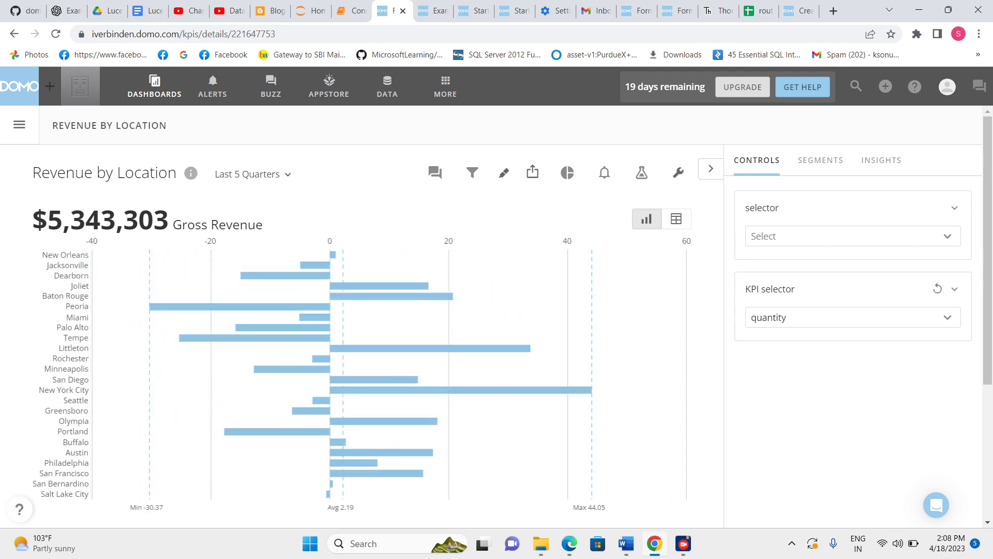
left_click(848, 317)
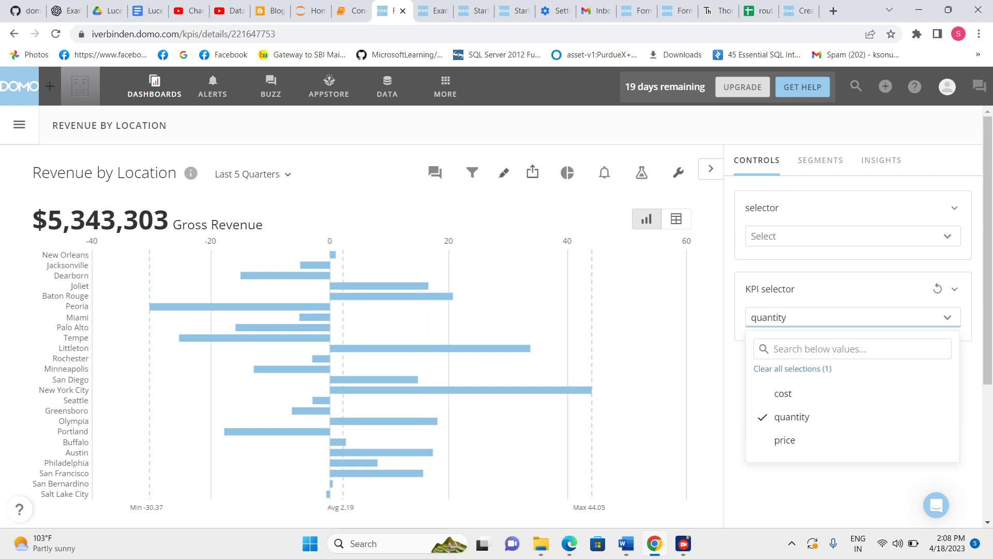
left_click(784, 440)
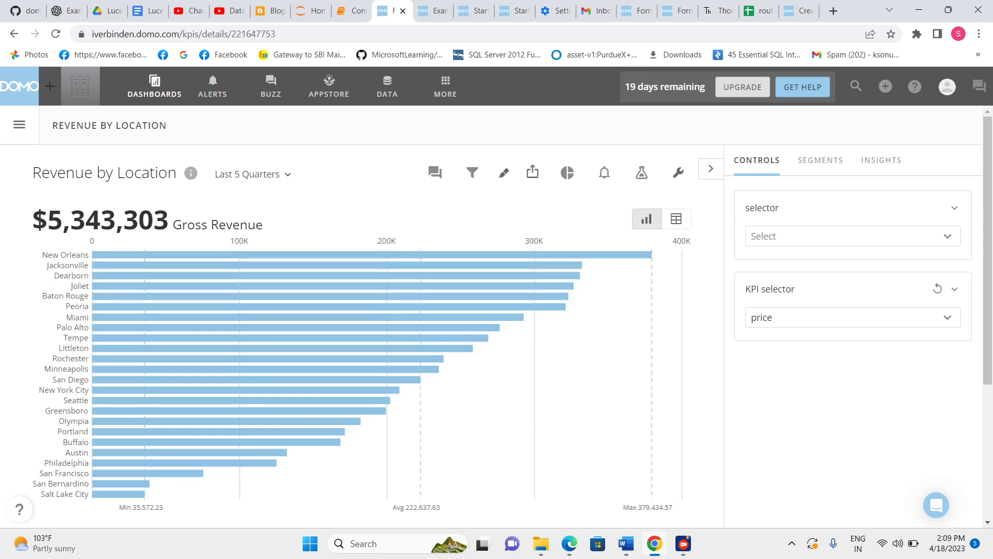
left_click(848, 317)
left_click(792, 416)
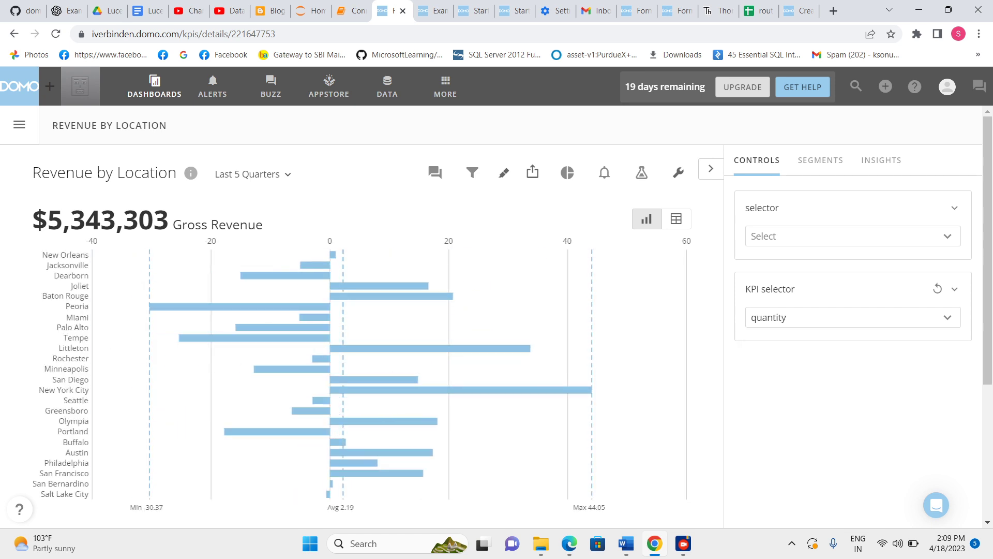
- Reopen the card in Analyzer, search the fields for =kpi, review the KPI selector variable and close its editor
left_click(641, 173)
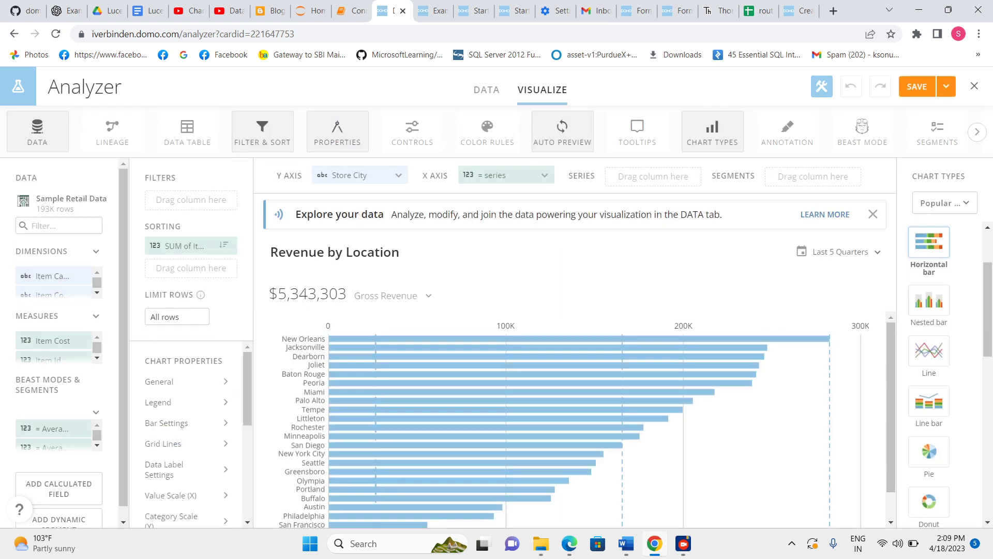
type("=kpi")
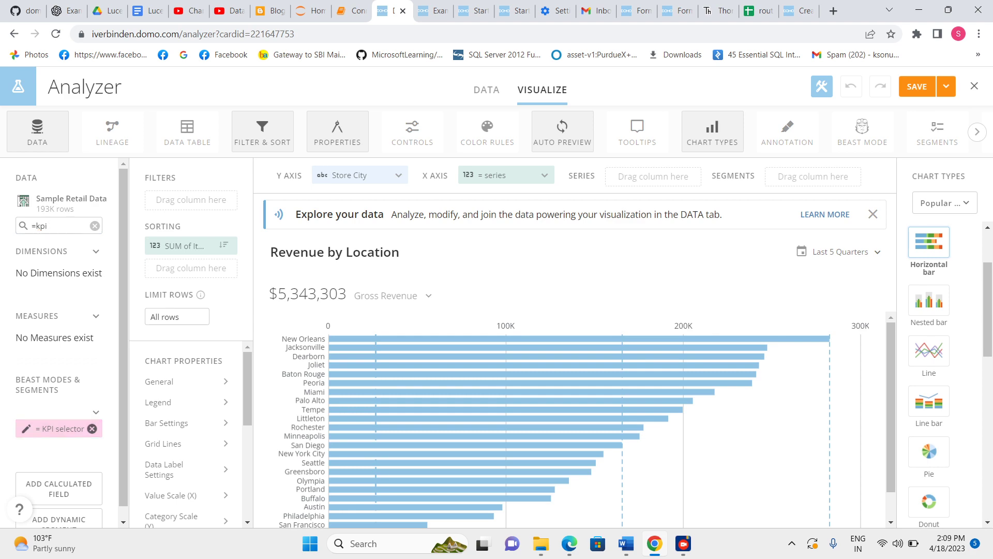
left_click(92, 429)
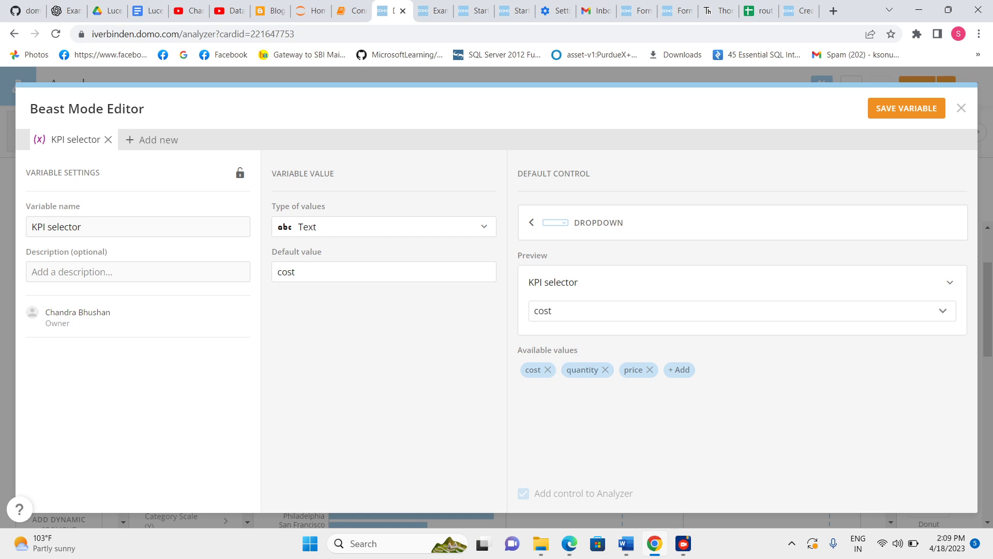
left_click(961, 108)
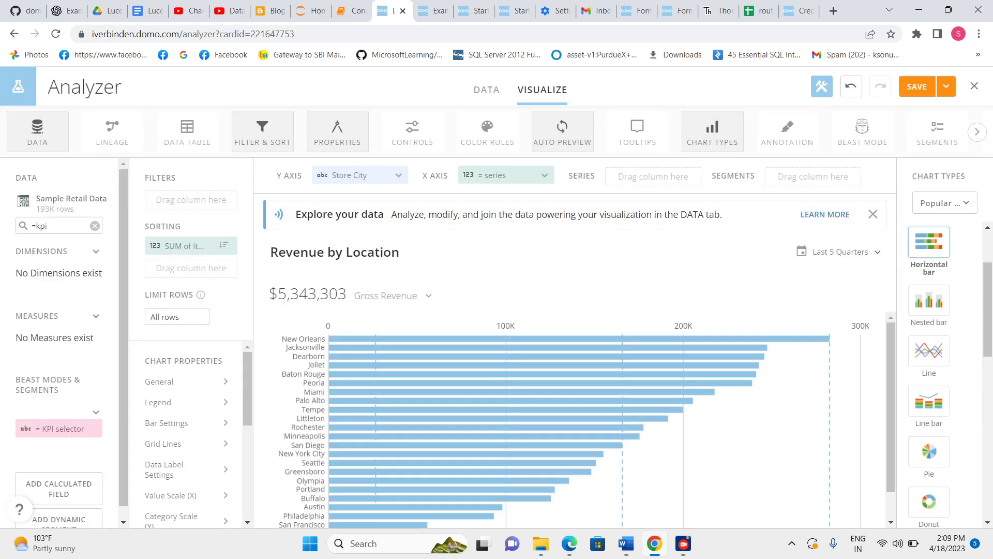
- Search the fields for =ser and open the series calculated field in the Beast Mode Editor
left_click(48, 226)
type("ser")
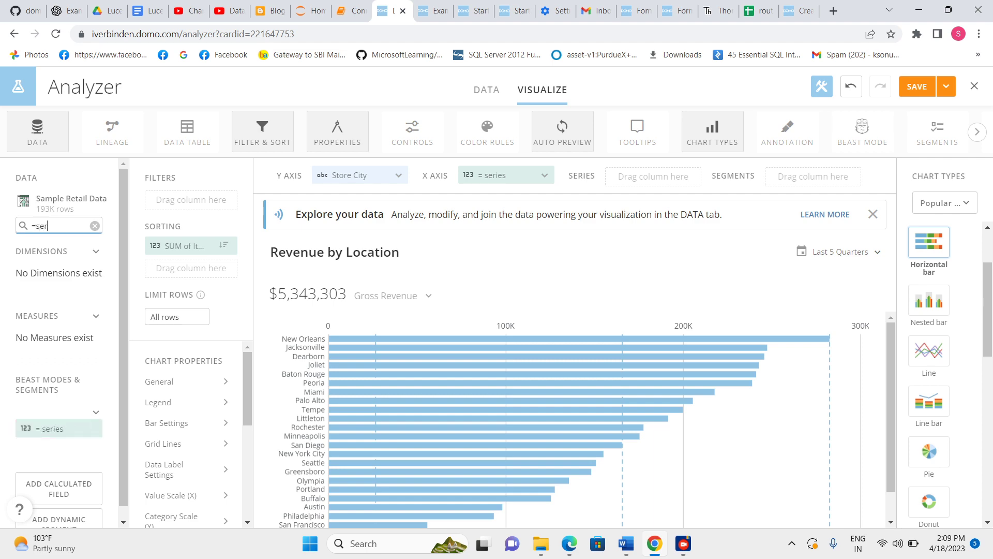
left_click(21, 429)
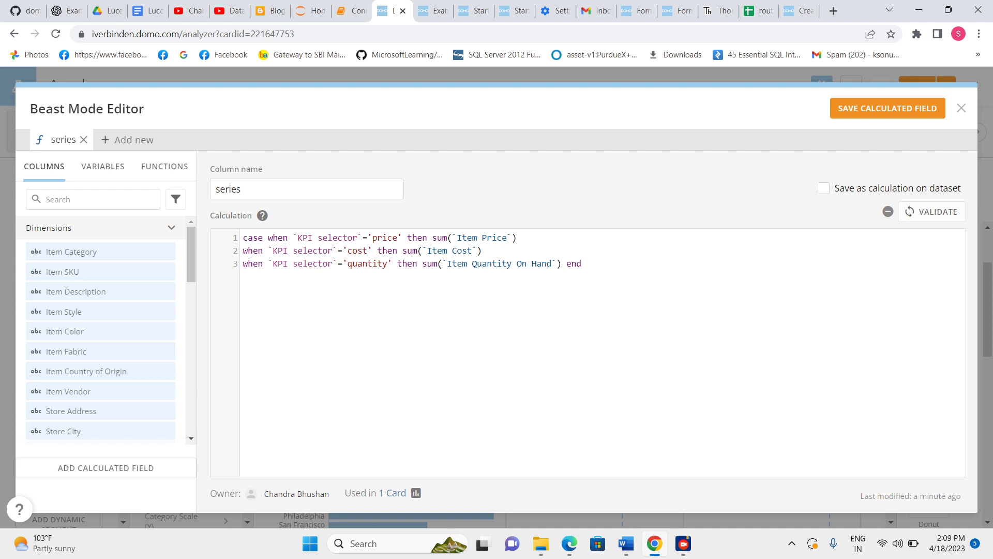
- Add an else branch returning sum(`Order Item Count`) on a new line before end in the series formula
left_click(561, 264)
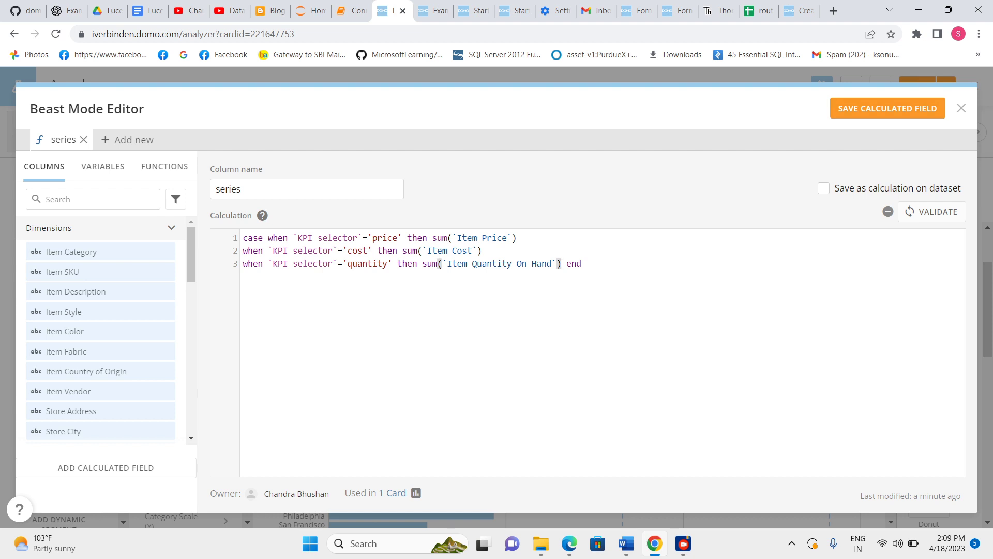
key("Return")
type("else")
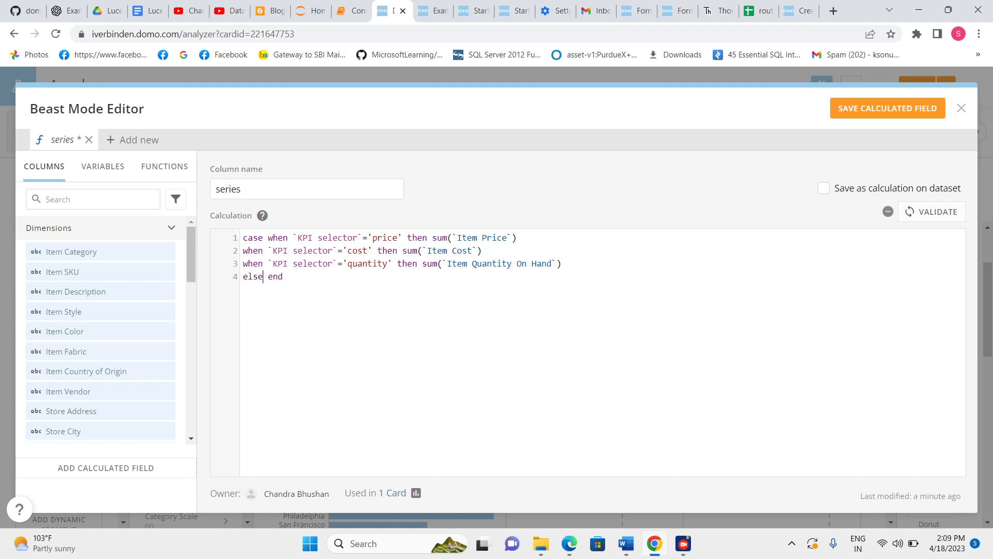
type("  sum")
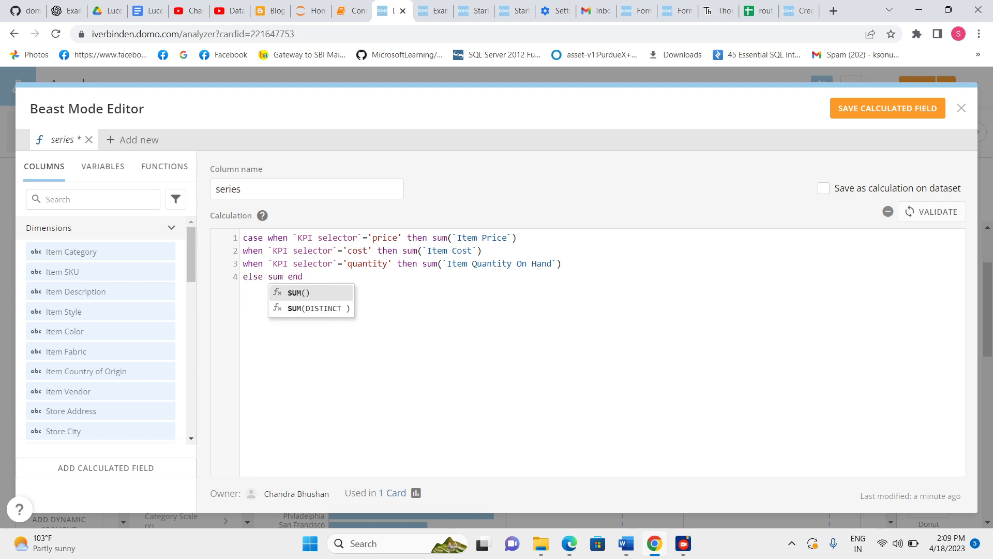
key("Return")
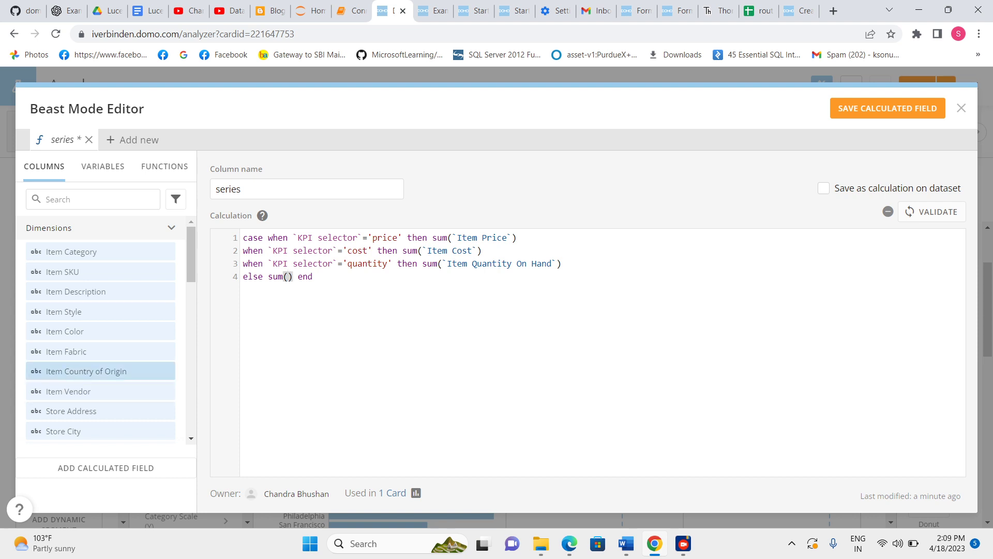
scroll(101, 409, "down", 8)
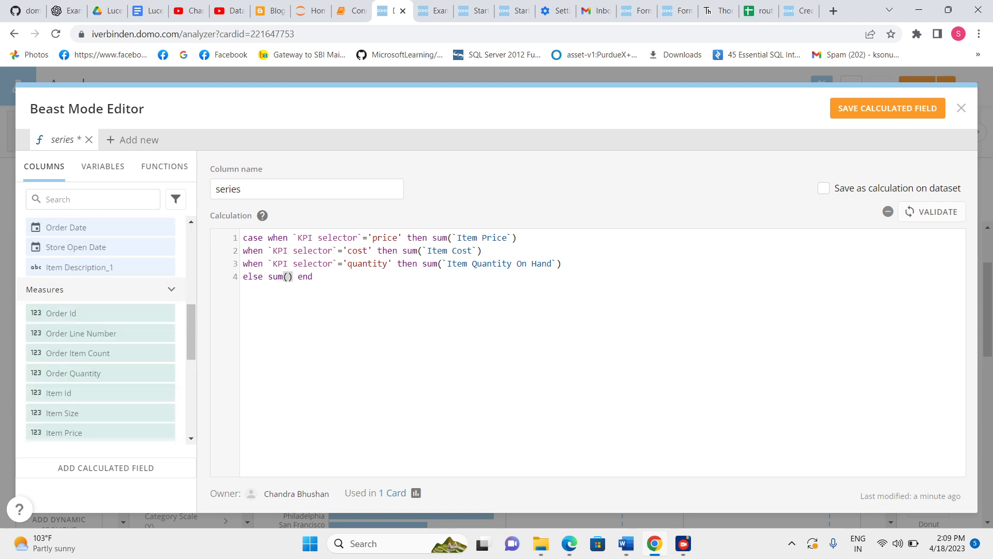
scroll(101, 413, "down", 4)
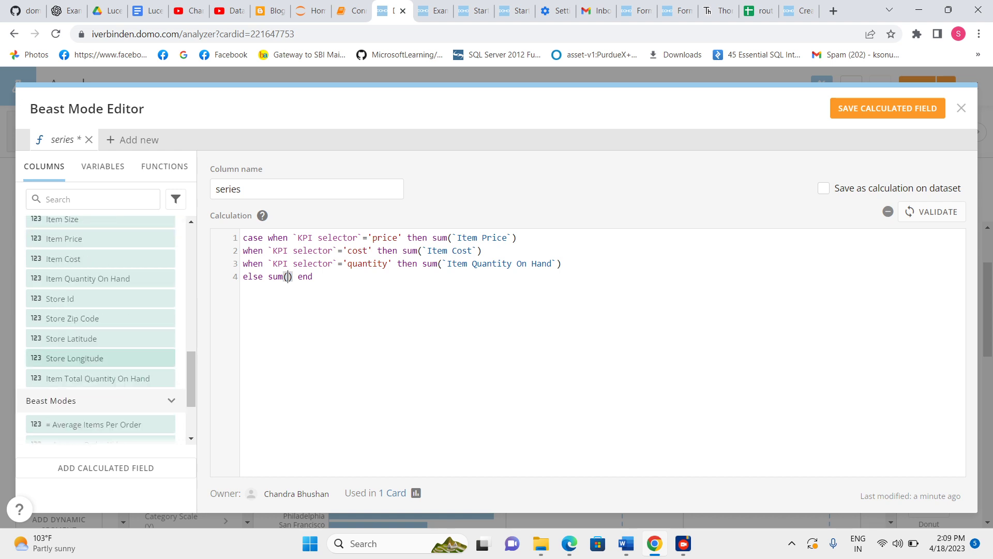
scroll(100, 341, "up", 3)
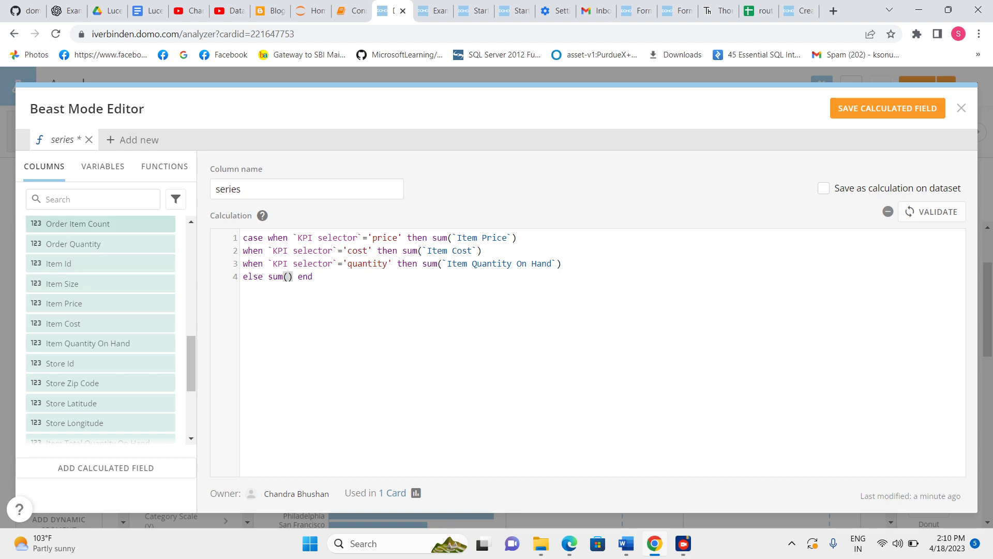
left_click(98, 224)
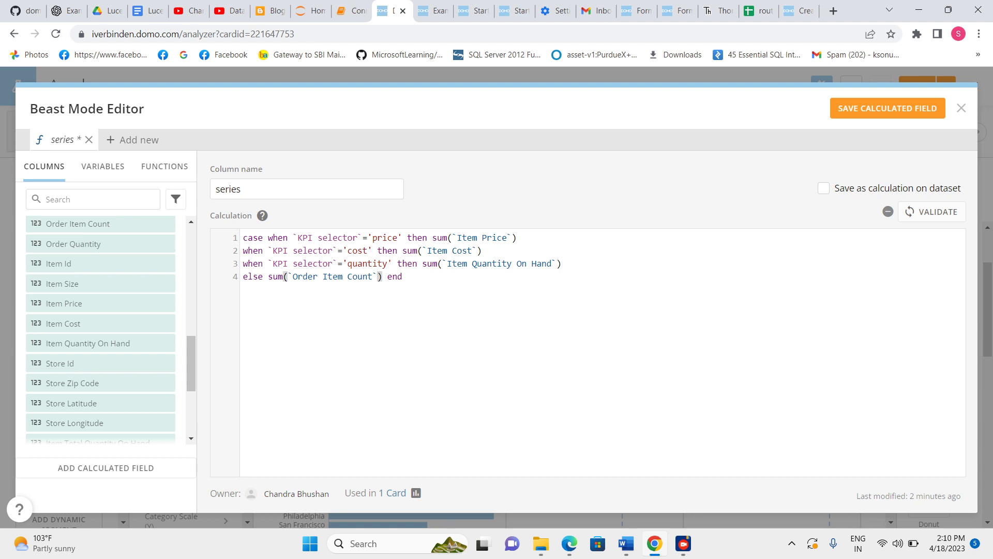
- Validate and save the series calculated field, and close the Beast Mode Editor
left_click(932, 212)
left_click(888, 108)
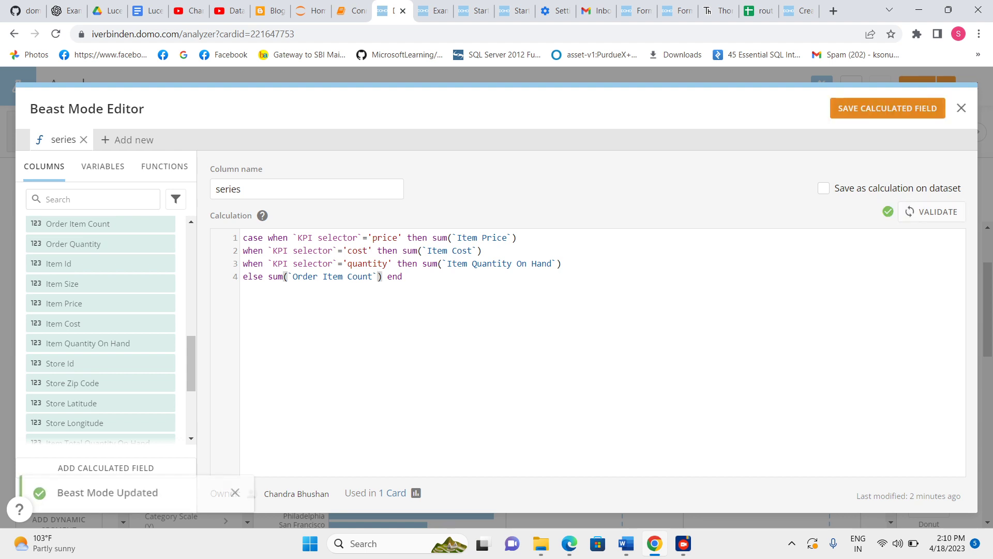
left_click(962, 108)
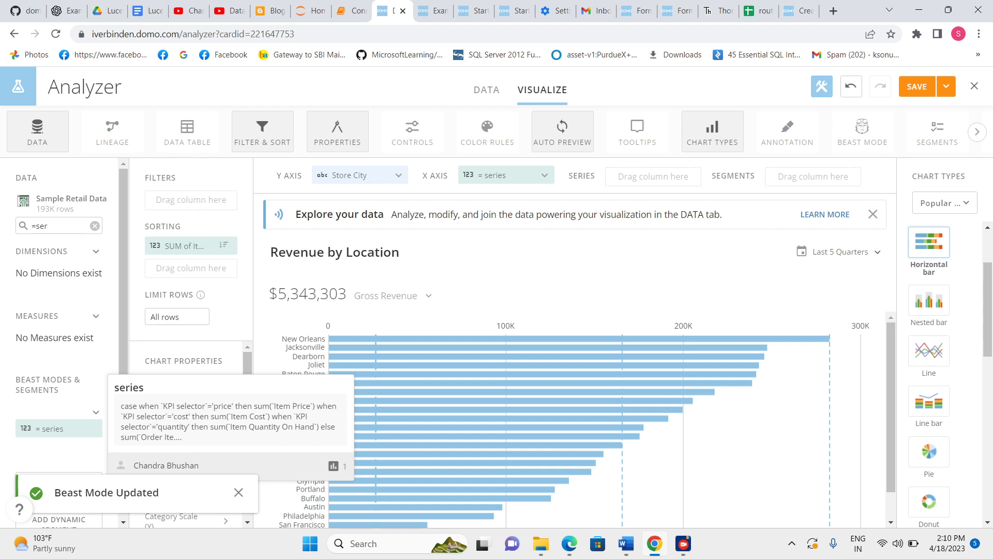
- Search the fields for =se and open the selector variable for editing
left_click(70, 200)
left_click(62, 225)
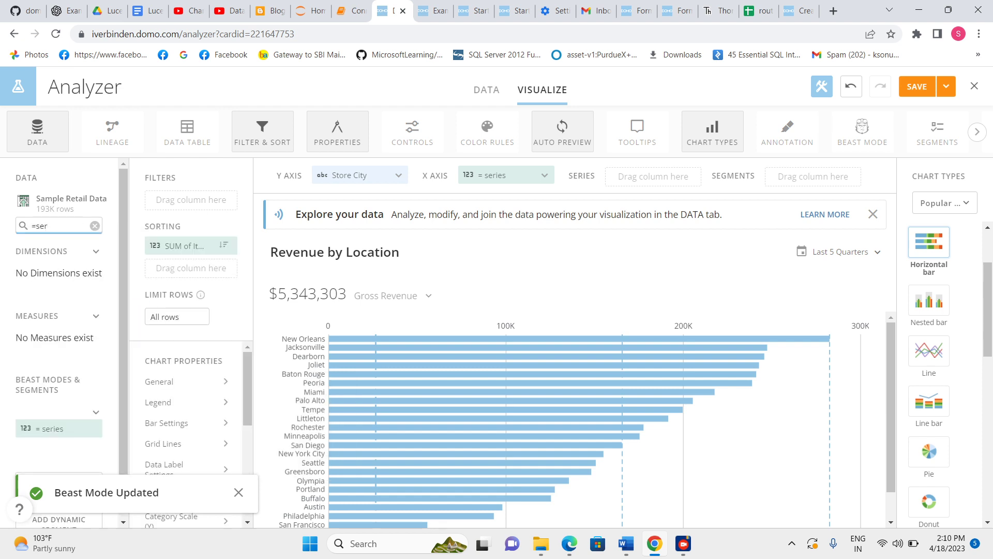
key("BackSpace")
key("BackSpace")
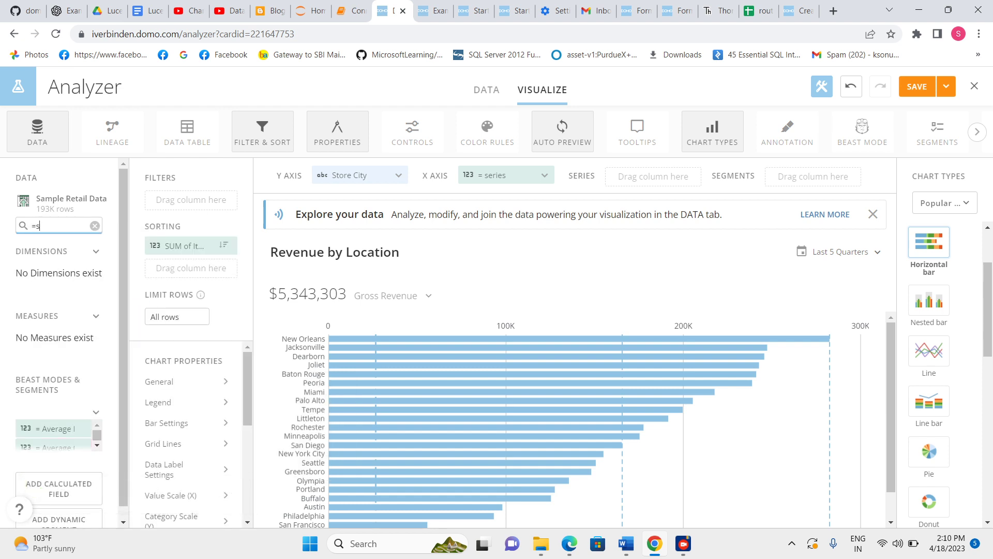
type("e")
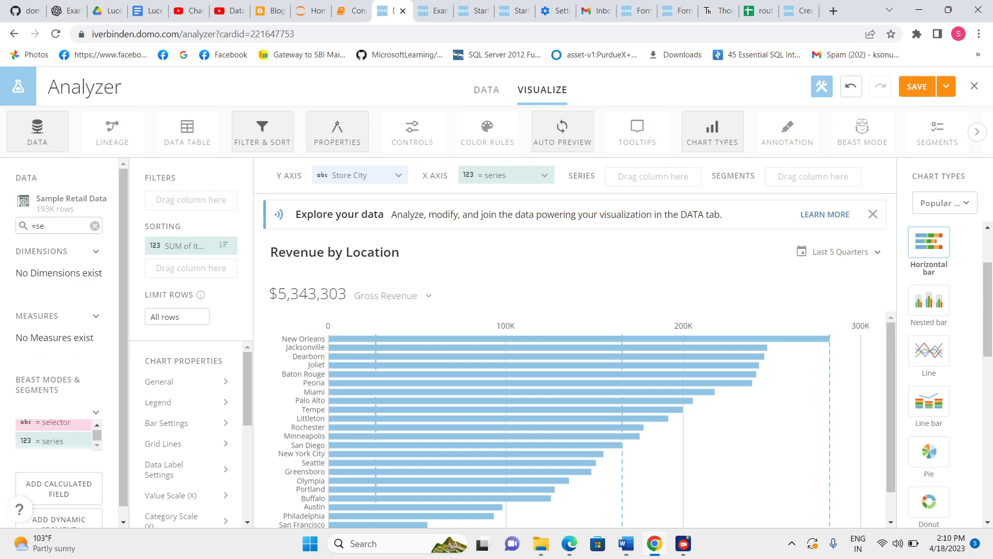
left_click(25, 422)
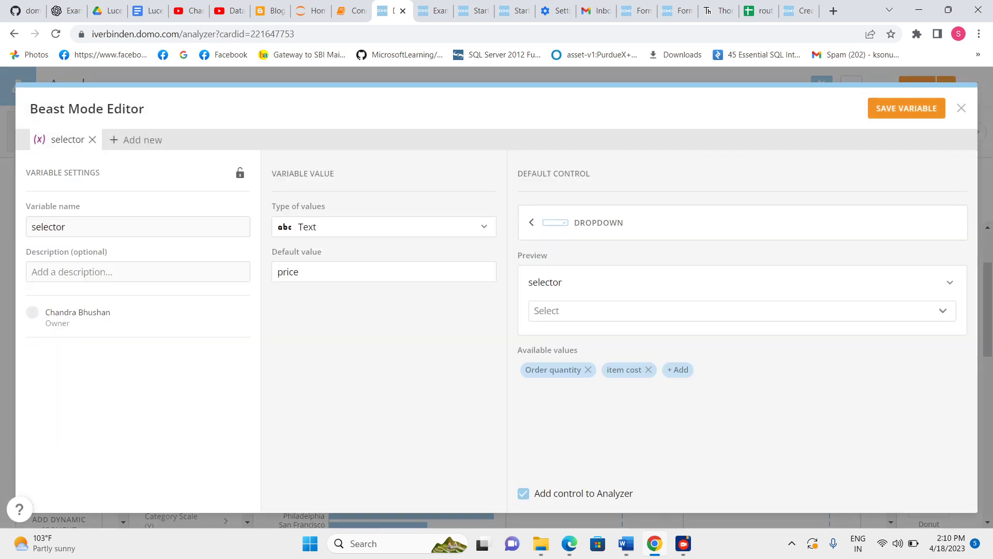
- Lock the selector variable, turn off adding its control to Analyzer, save it and recheck its settings
left_click(240, 172)
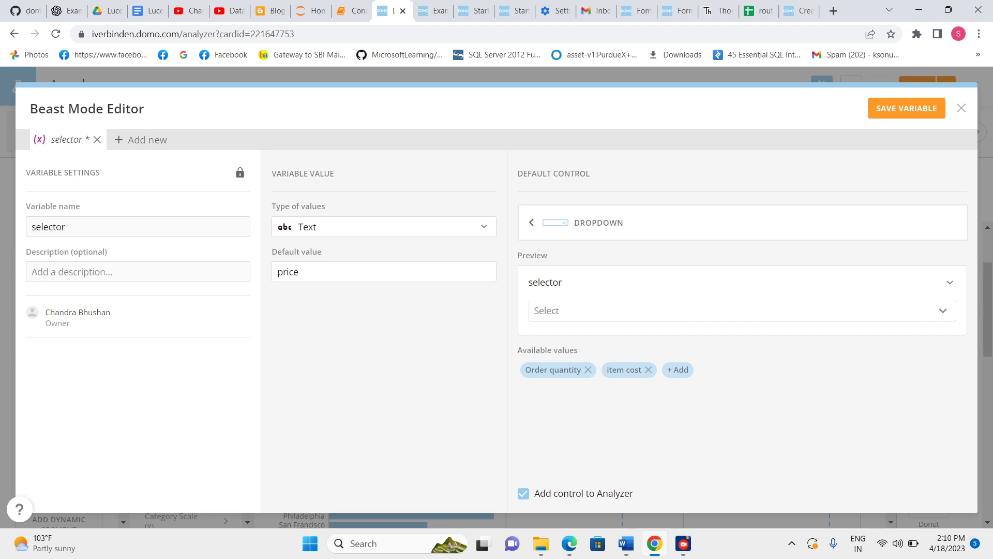
left_click(524, 494)
left_click(906, 108)
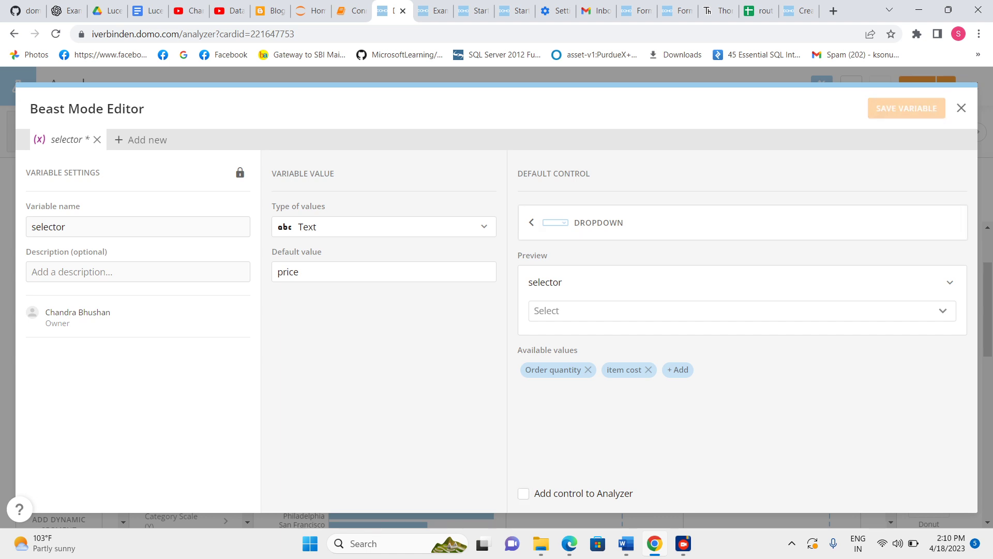
left_click(961, 108)
left_click(882, 109)
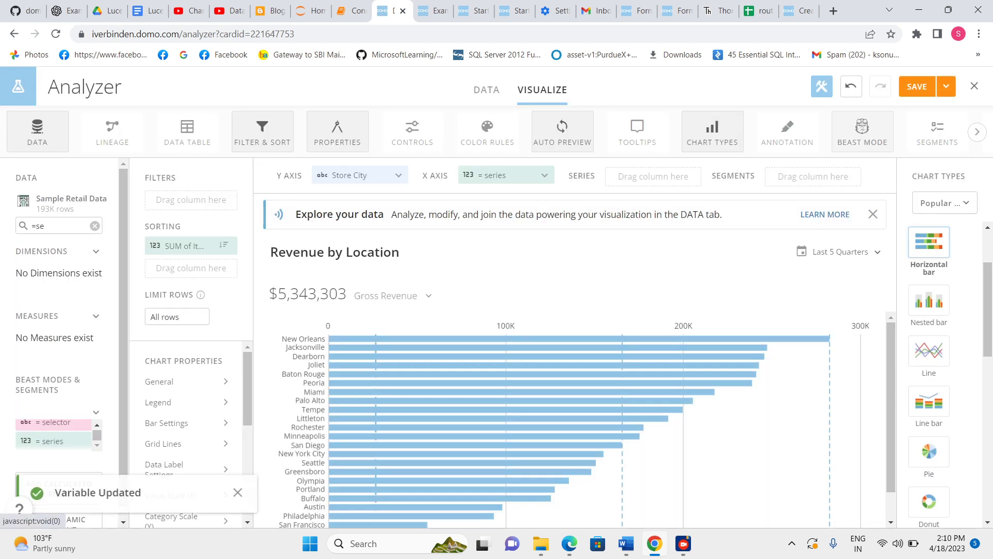
left_click(27, 423)
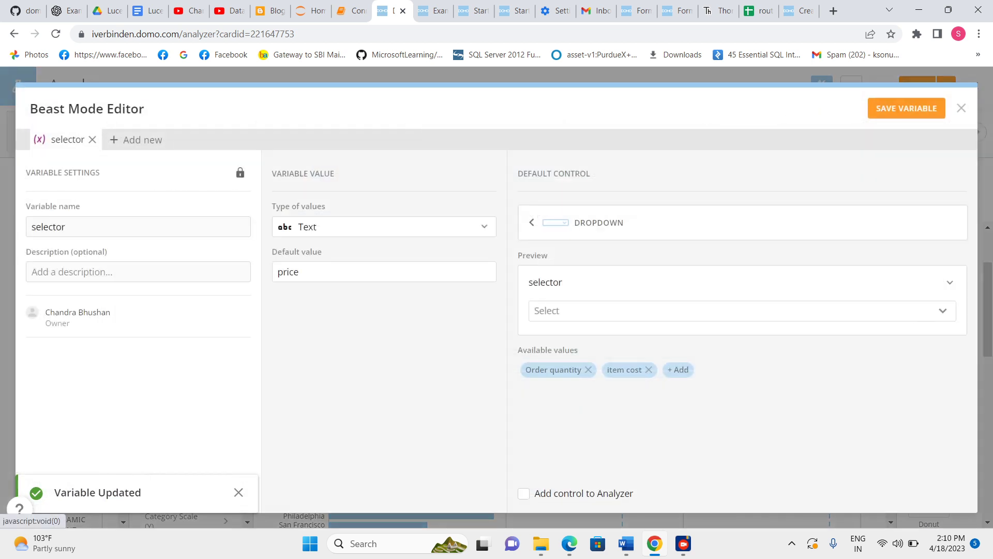
left_click(961, 108)
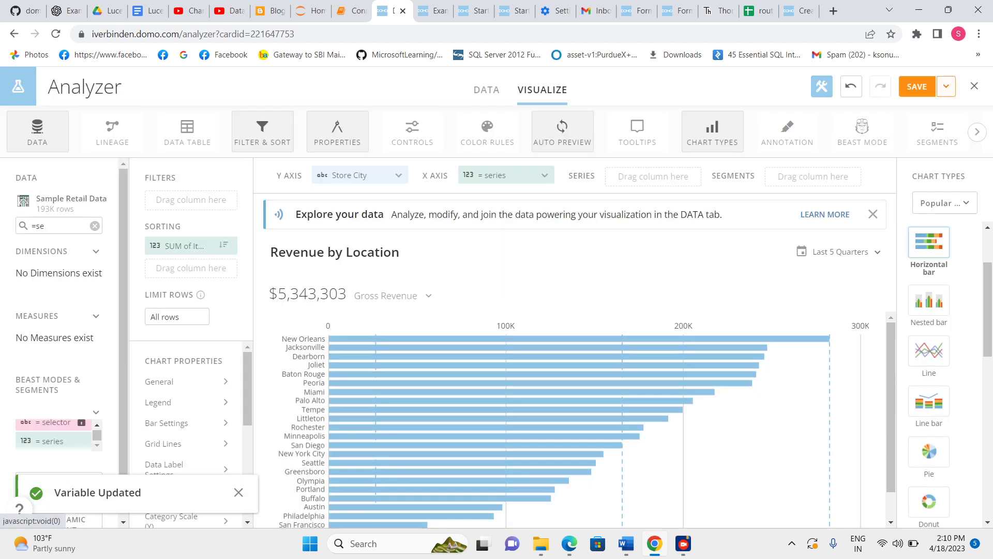
- Save the Revenue by Location card and test its KPI selector control with quantity, dismissing the save notification
left_click(946, 86)
left_click(891, 159)
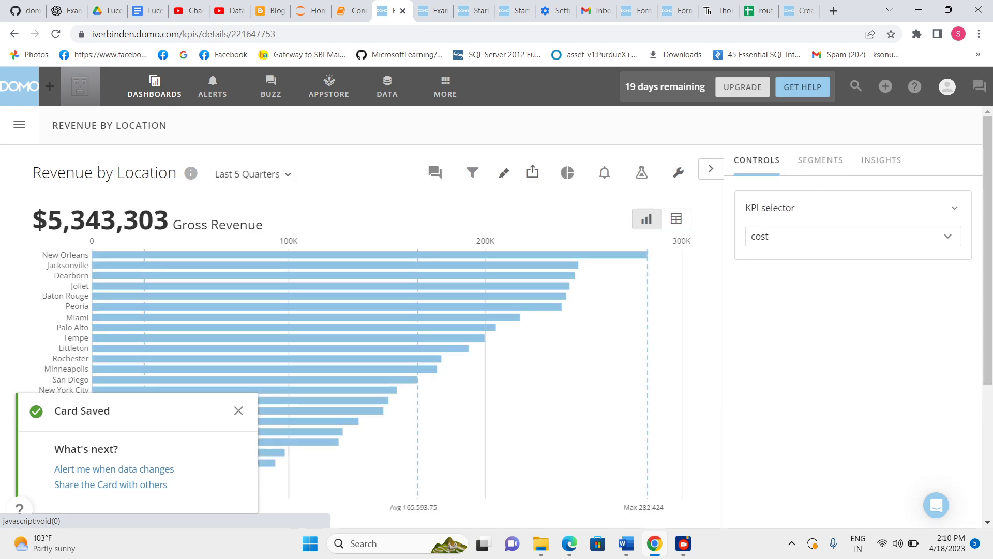
left_click(948, 236)
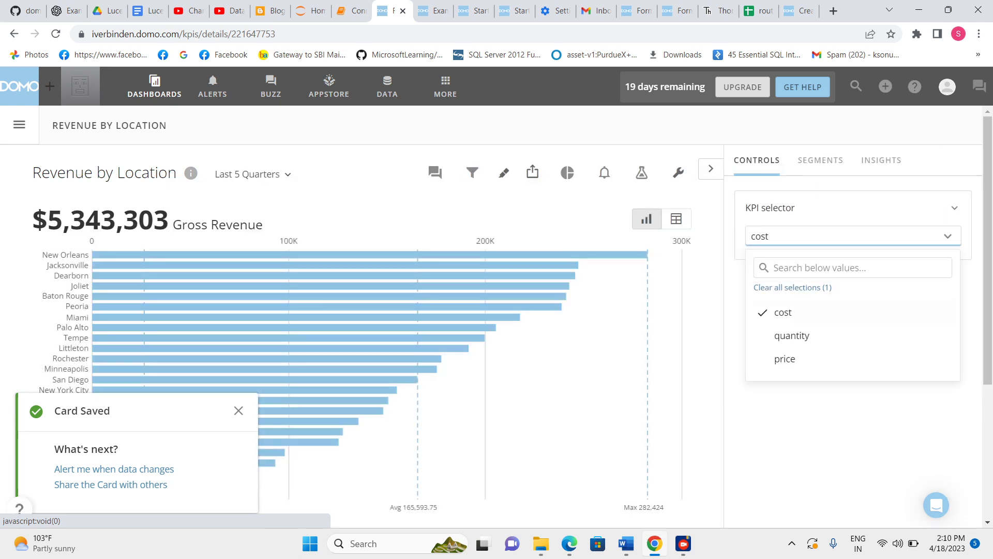
left_click(791, 336)
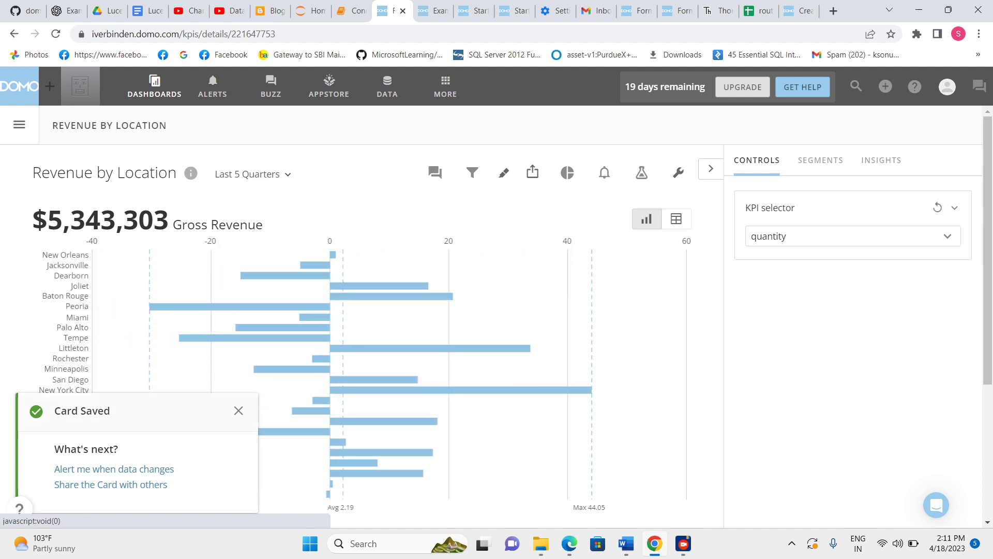
left_click(238, 410)
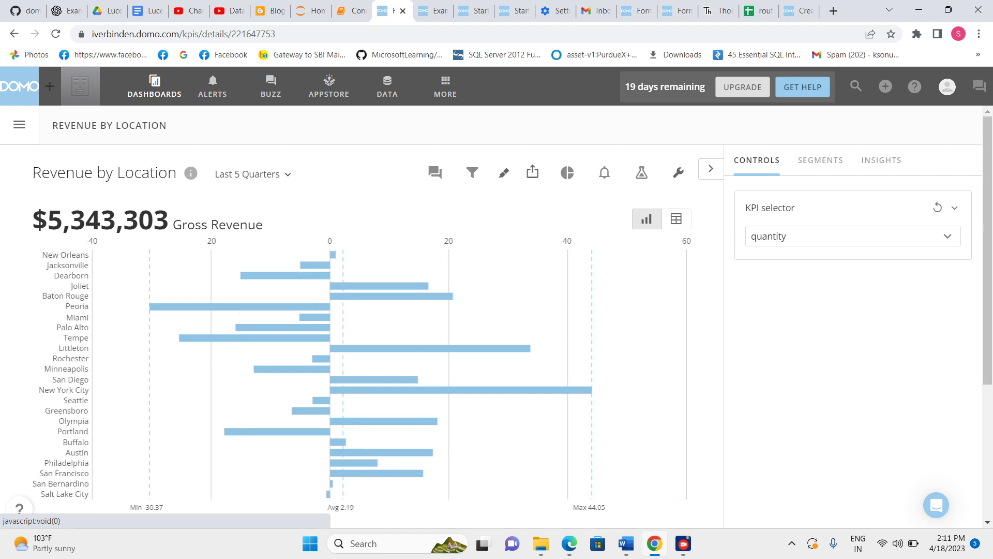
left_click(947, 236)
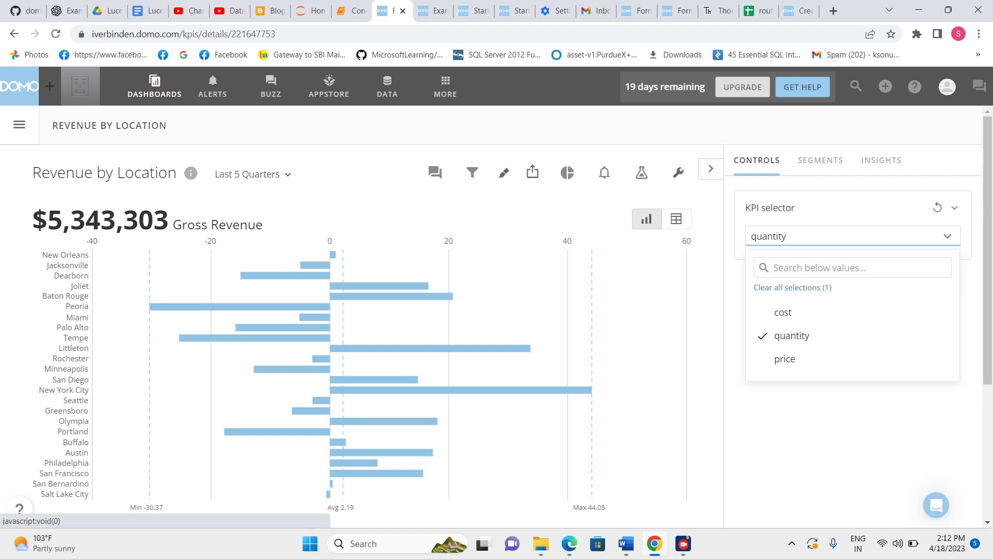
left_click(782, 238)
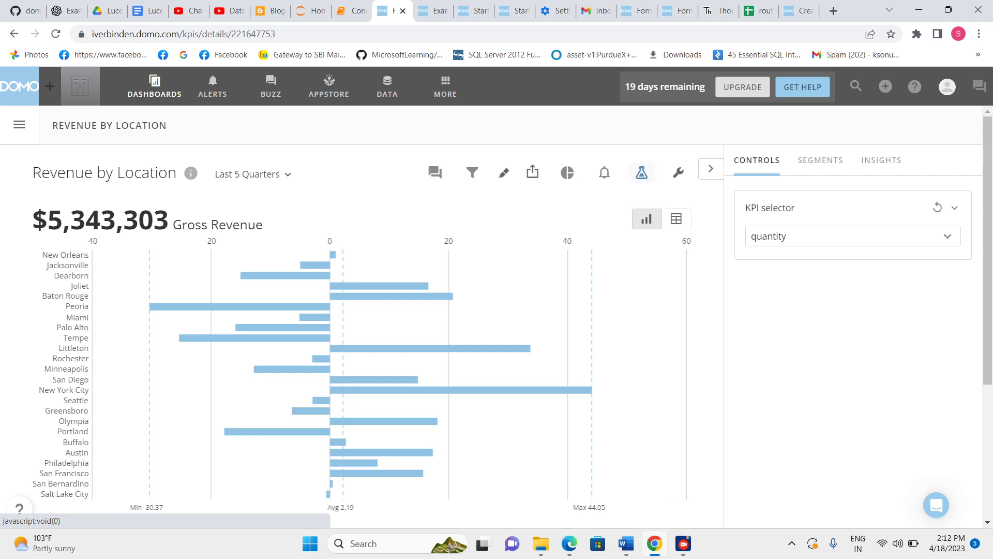
- Reopen the card in Analyzer, search the fields for =sel, review the KPI selector variable and close its editor
left_click(641, 172)
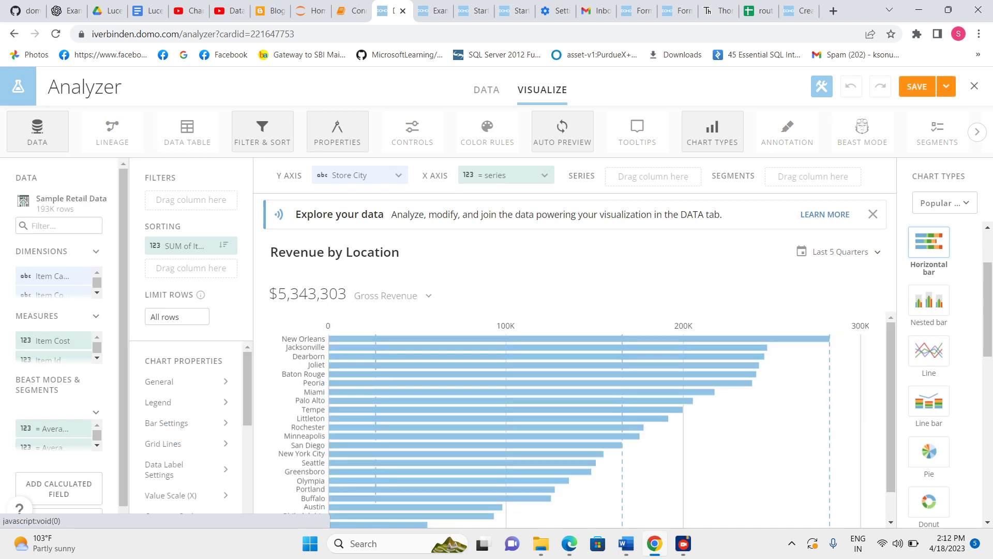
left_click(59, 226)
type("=sel")
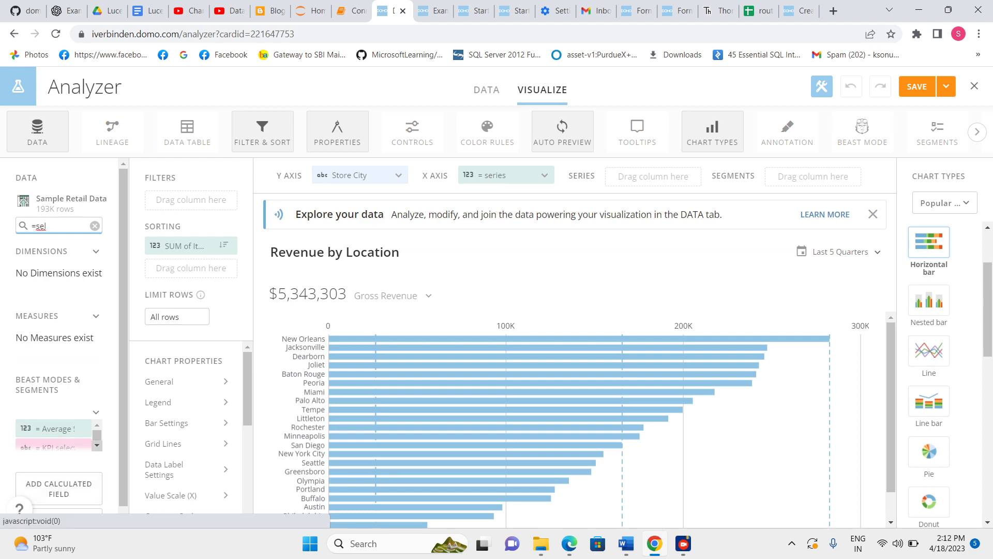
left_click(97, 446)
left_click(25, 441)
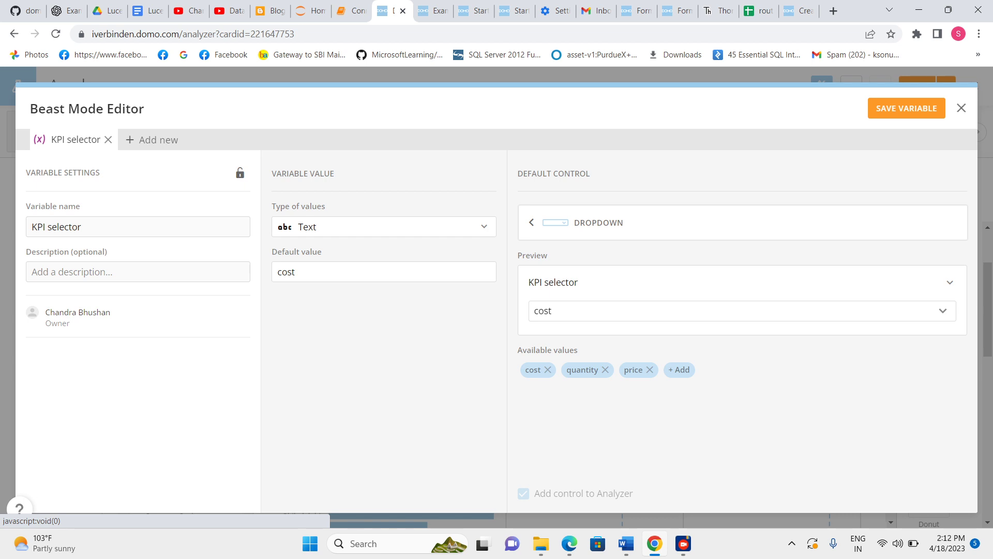
left_click(961, 108)
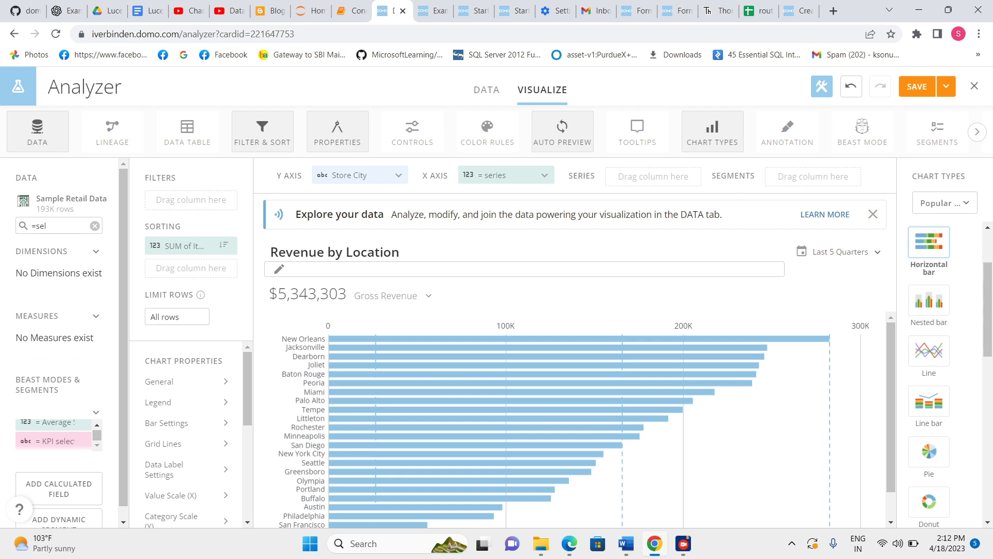
mouse_move(683, 543)
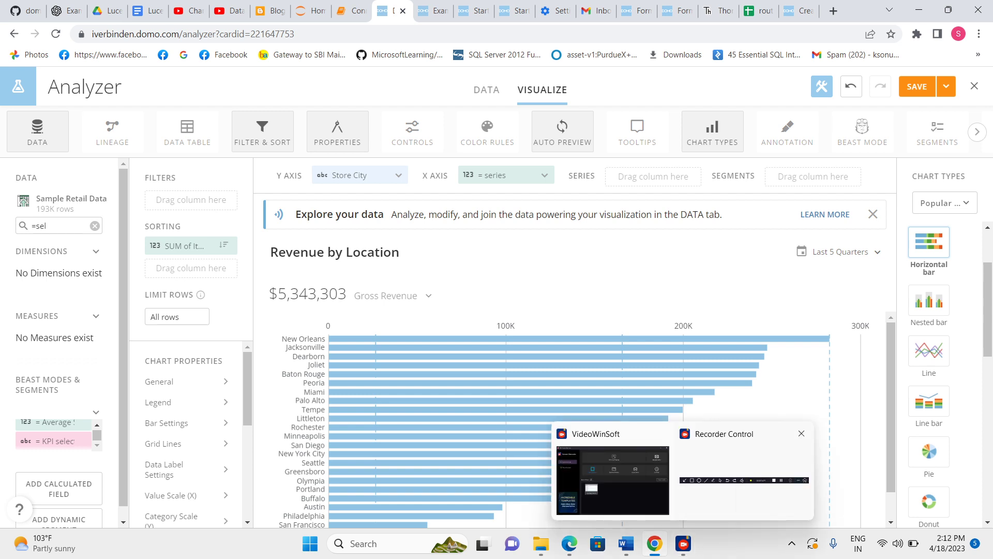